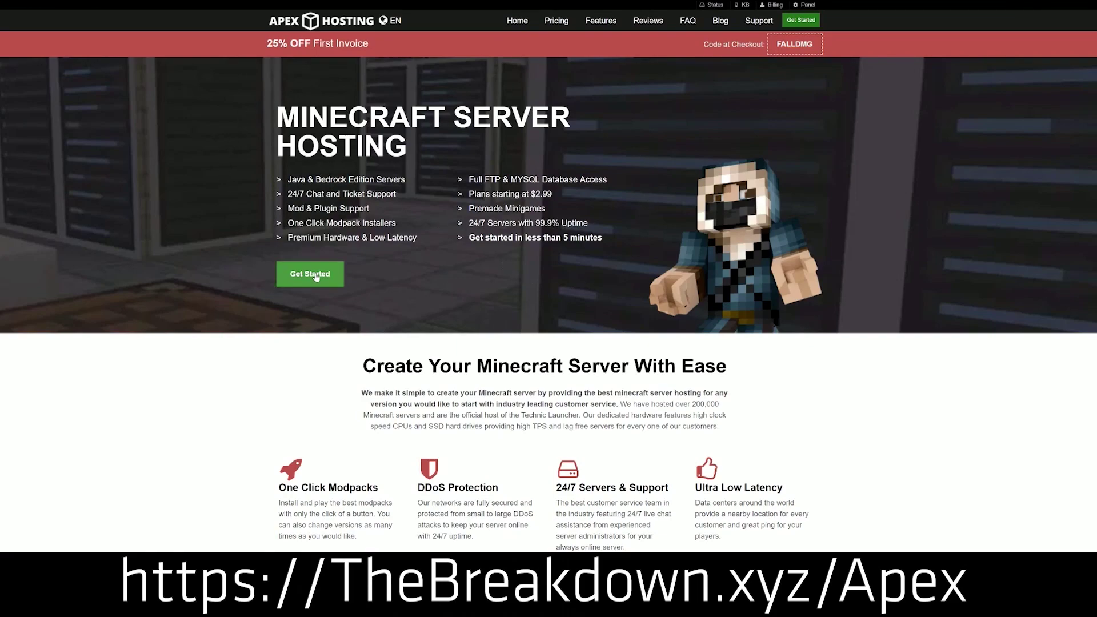
# Highlight the One Click Modpacks, Automated Backups and Instant Setup feature descriptions
pyautogui.scroll(-4, 359, 173)
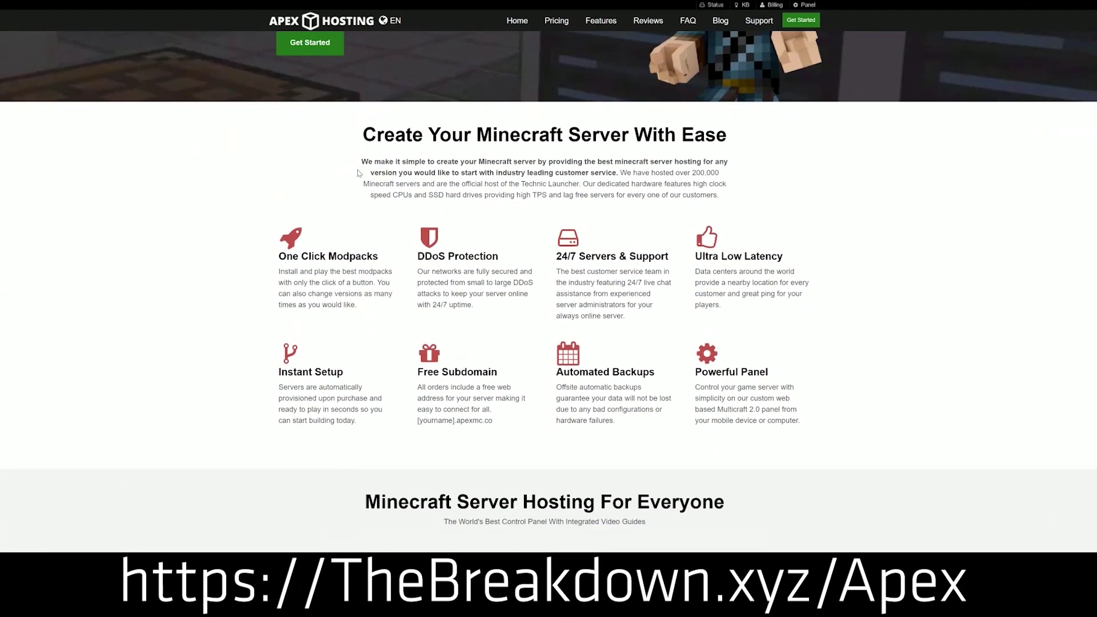
pyautogui.moveTo(278, 256); pyautogui.dragTo(666, 256)
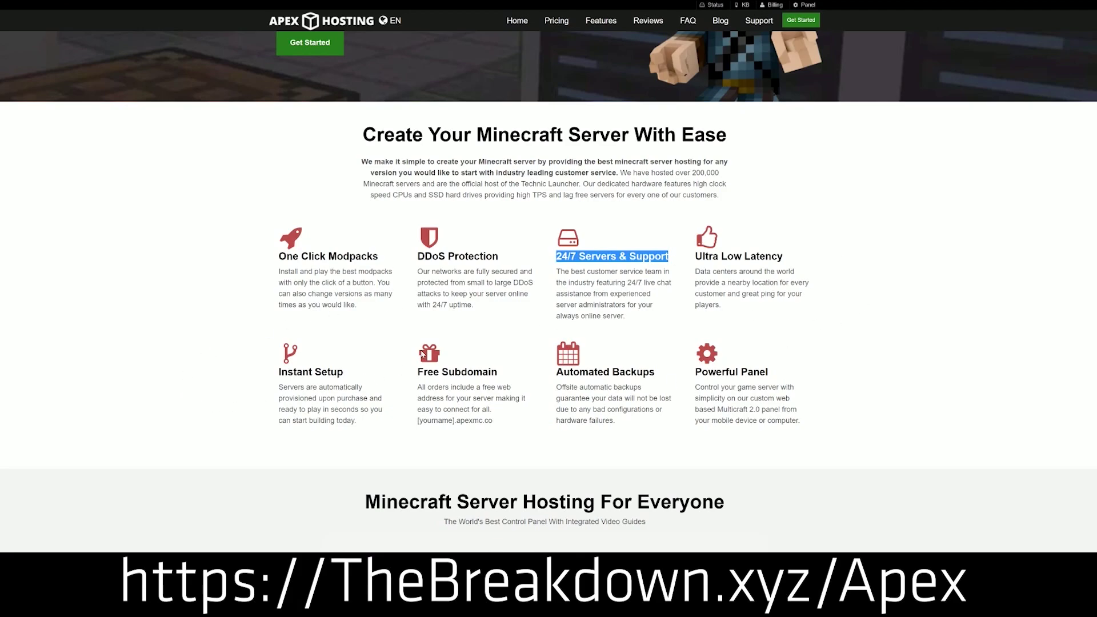
pyautogui.moveTo(555, 373); pyautogui.dragTo(694, 375)
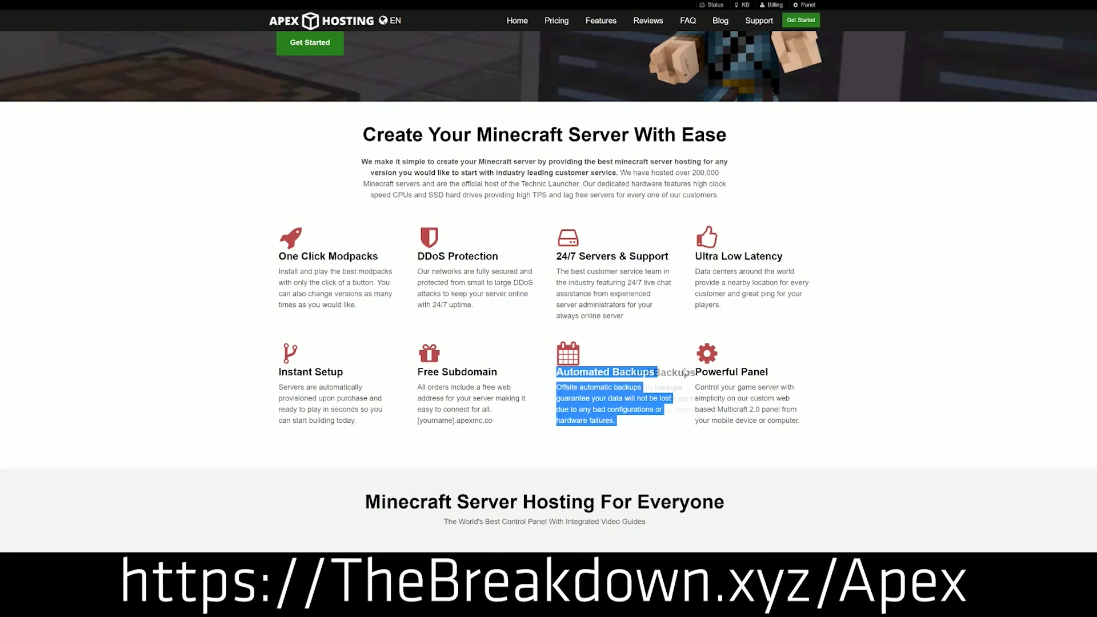
pyautogui.click(373, 381)
pyautogui.moveTo(358, 423); pyautogui.dragTo(280, 373)
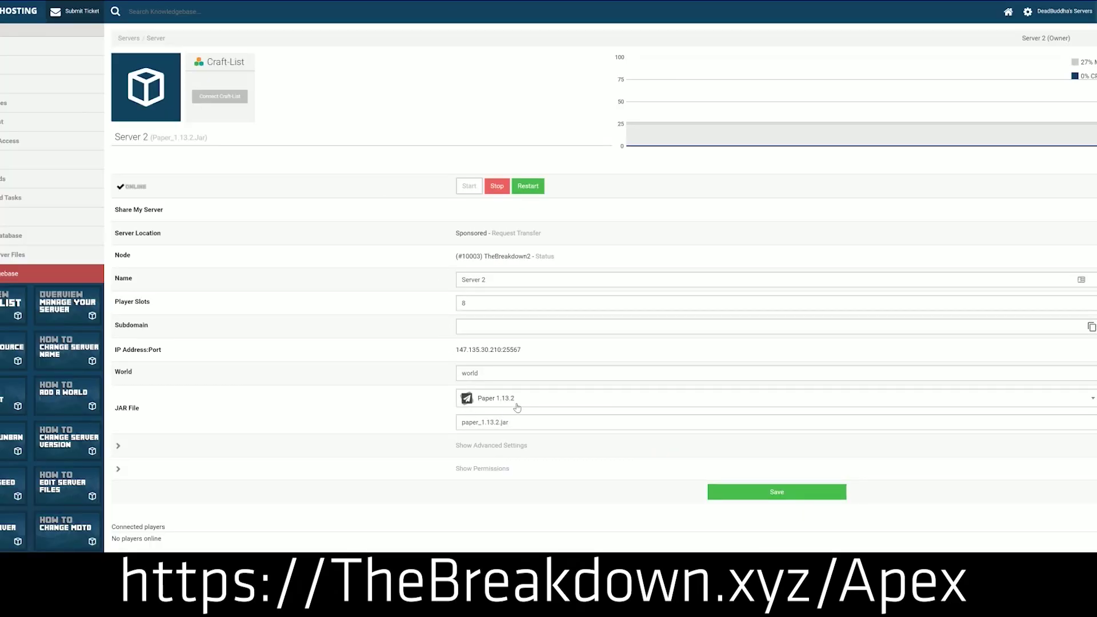
# Open Server 2's JAR File dropdown and scroll through the available versions
pyautogui.click(517, 408)
pyautogui.scroll(-3, 511, 497)
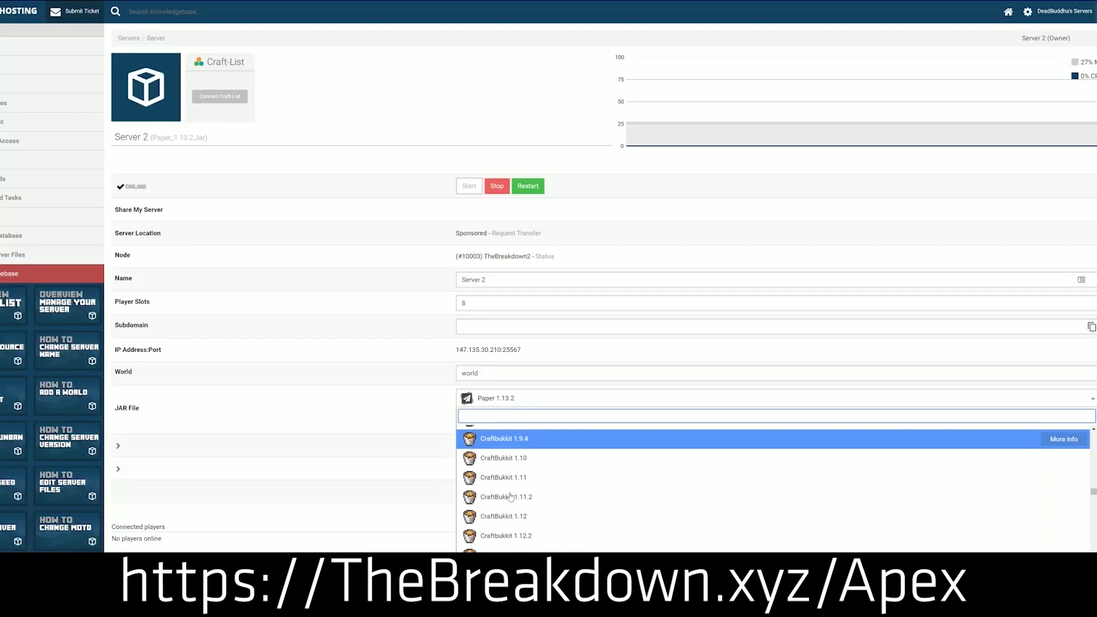
pyautogui.scroll(-5, 510, 497)
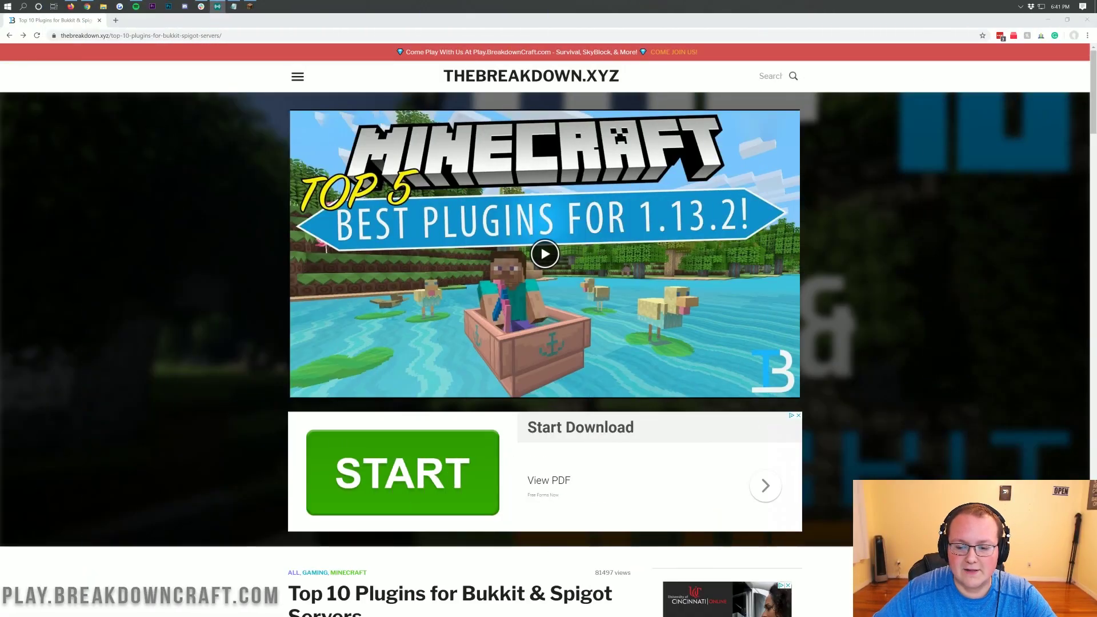
# Scroll through the Top 10 Plugins article, highlighting its title
pyautogui.scroll(-3, 952, 345)
pyautogui.scroll(3, 951, 409)
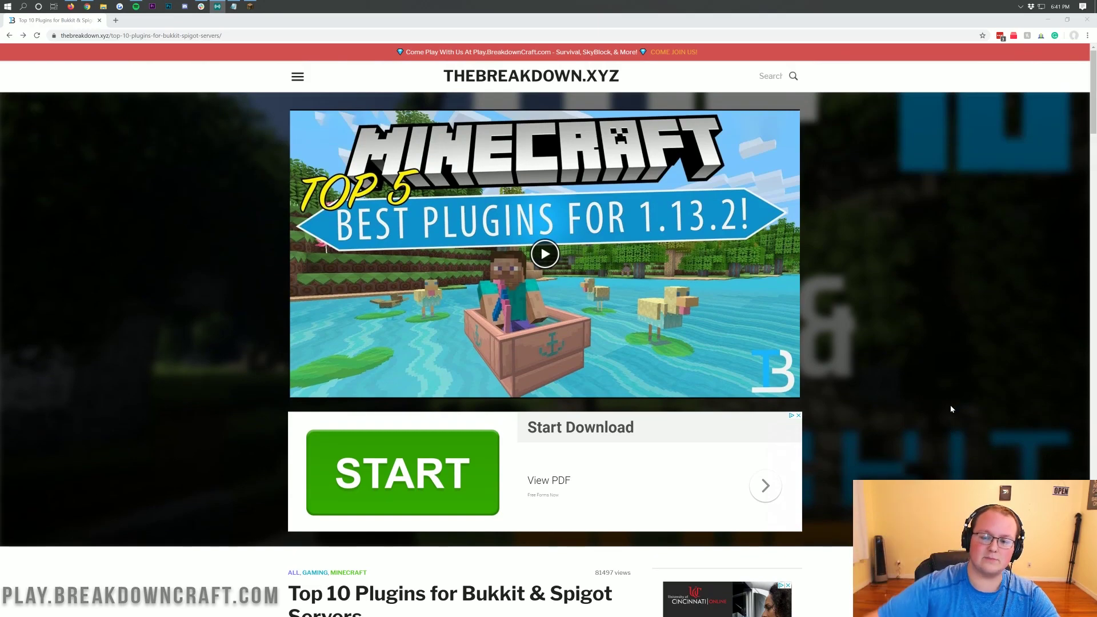
pyautogui.scroll(-4, 811, 303)
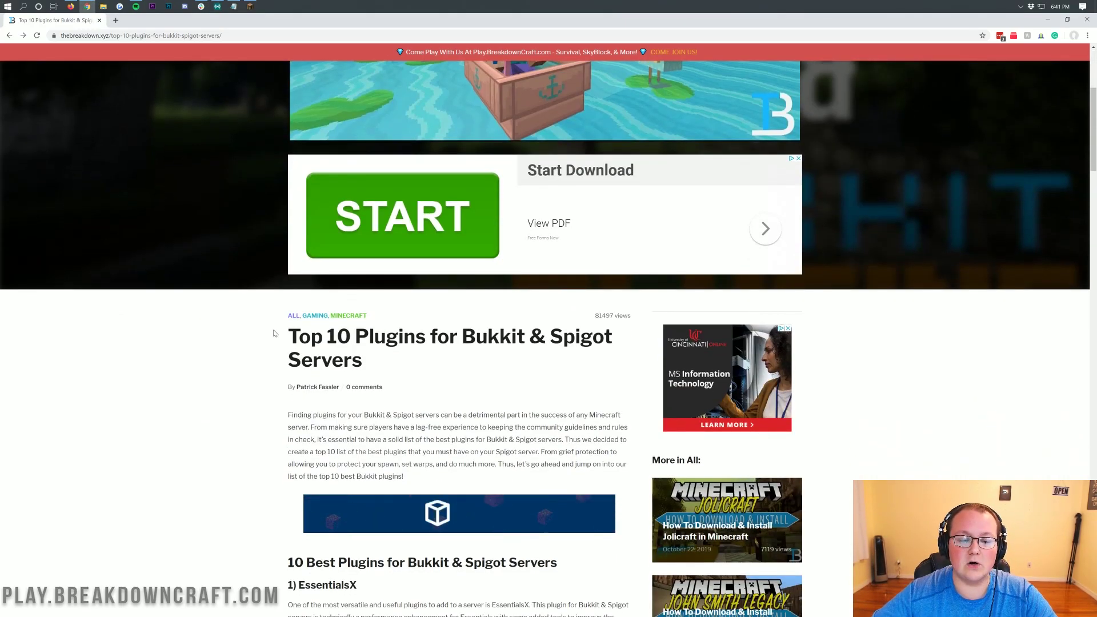
pyautogui.moveTo(273, 333); pyautogui.dragTo(375, 367)
pyautogui.scroll(4, 544, 251)
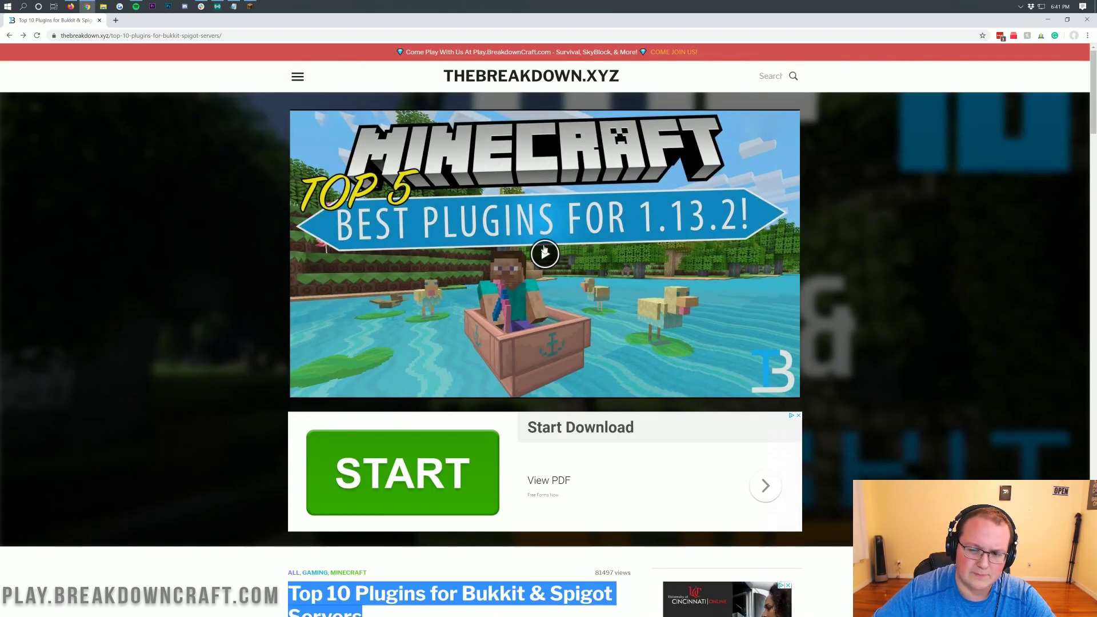
pyautogui.scroll(-4, 545, 252)
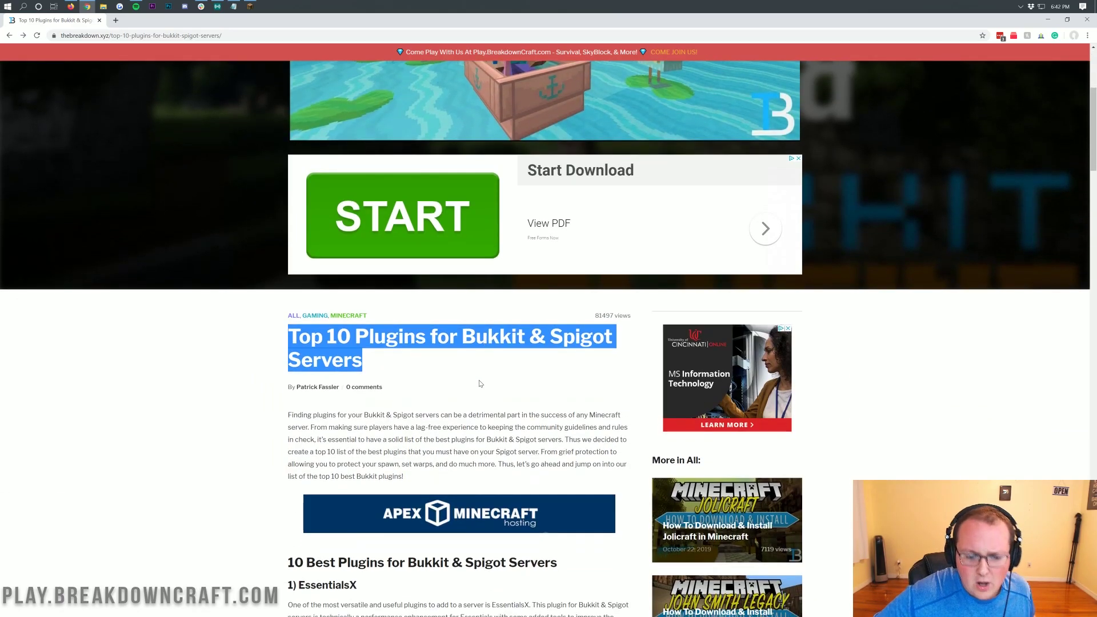
pyautogui.scroll(-10, 480, 383)
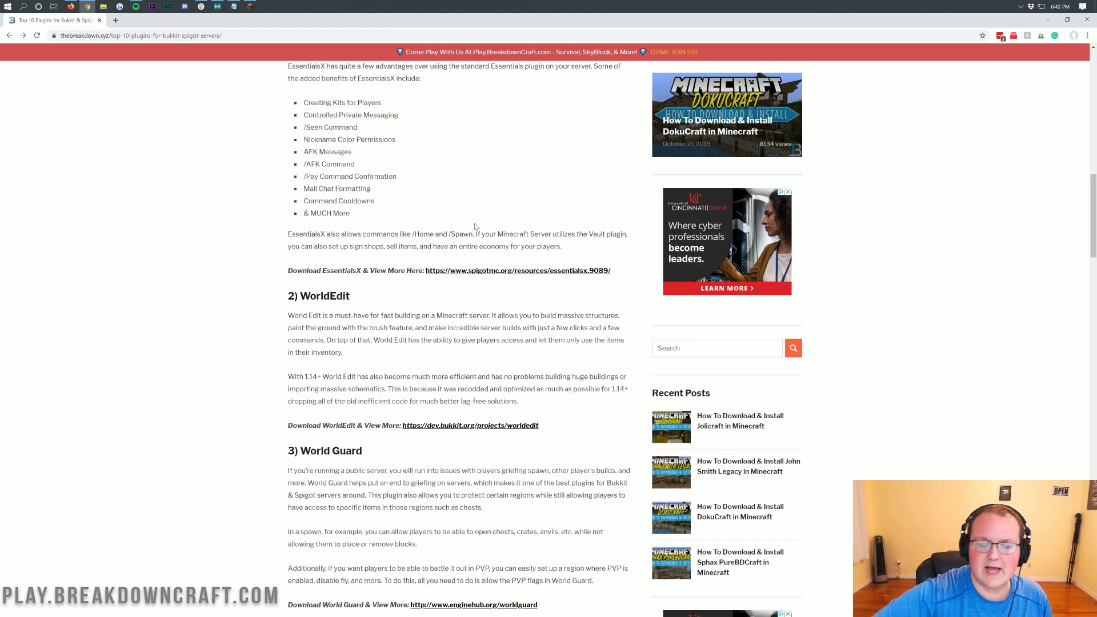
pyautogui.scroll(5, 480, 225)
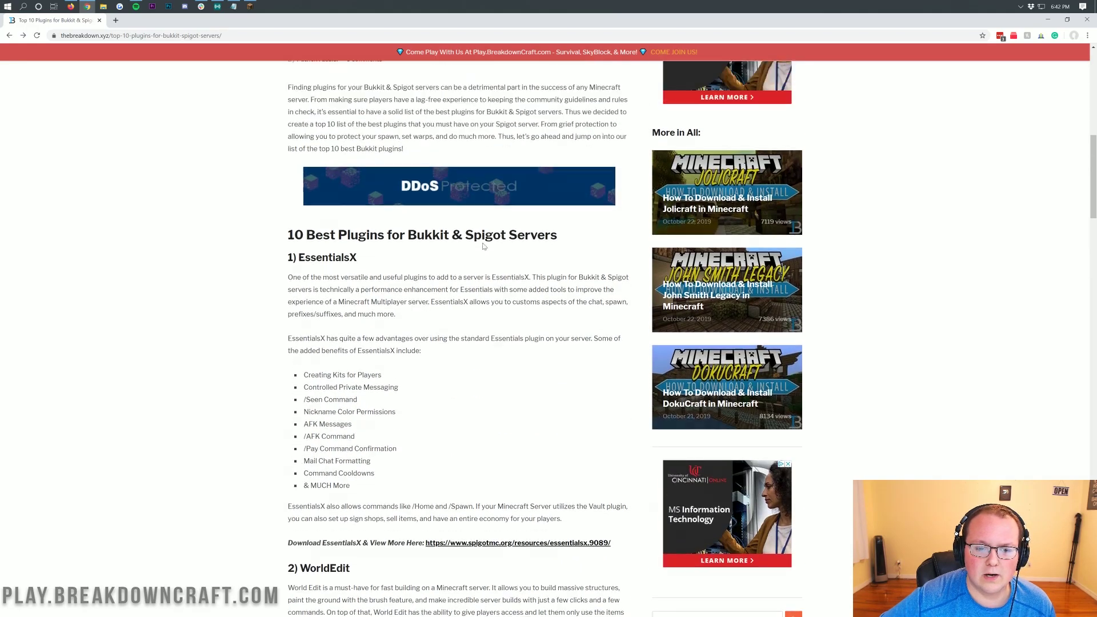
pyautogui.scroll(-3, 480, 226)
pyautogui.scroll(-1, 480, 225)
pyautogui.scroll(-5, 480, 225)
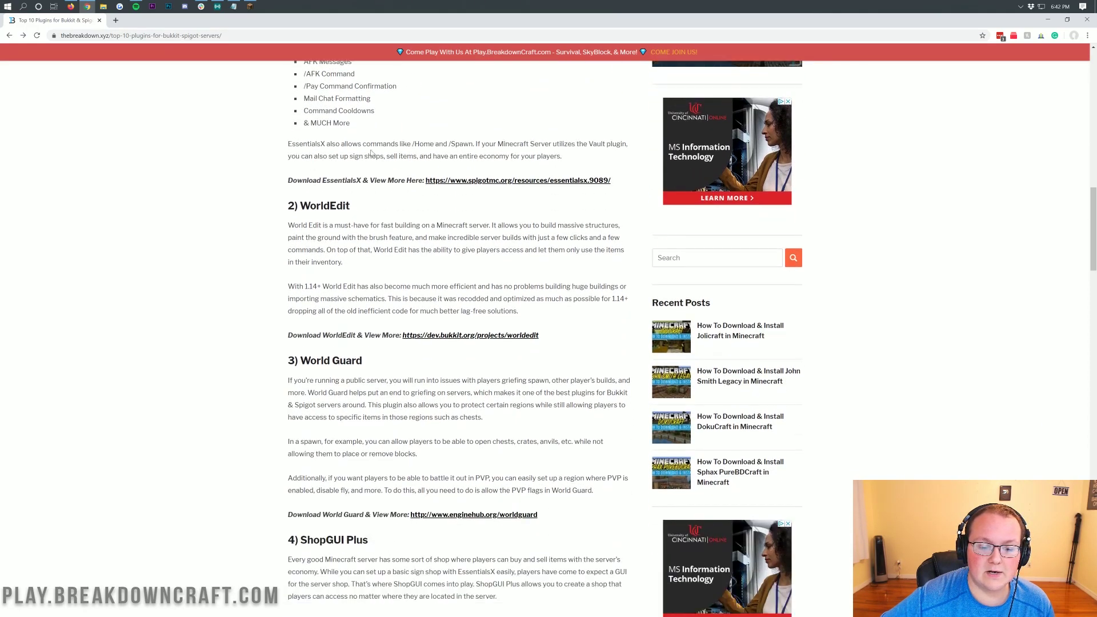
# Open the WorldEdit, Holographic Displays and mcMMO download links in new tabs
pyautogui.rightClick(434, 254)
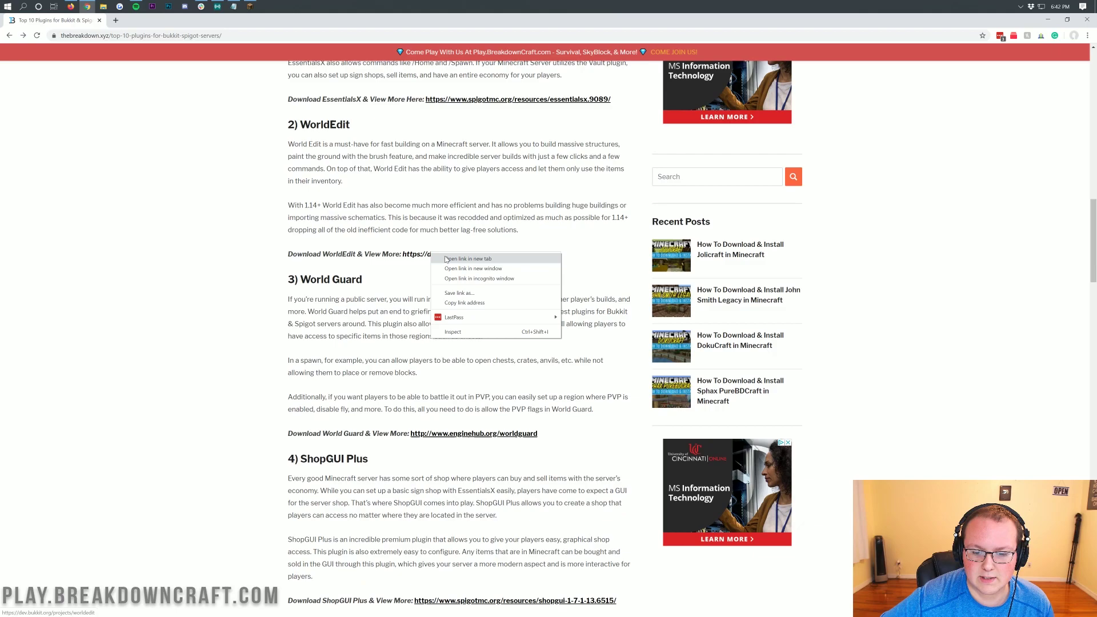
pyautogui.click(446, 260)
pyautogui.scroll(-4, 434, 253)
pyautogui.scroll(-5, 434, 253)
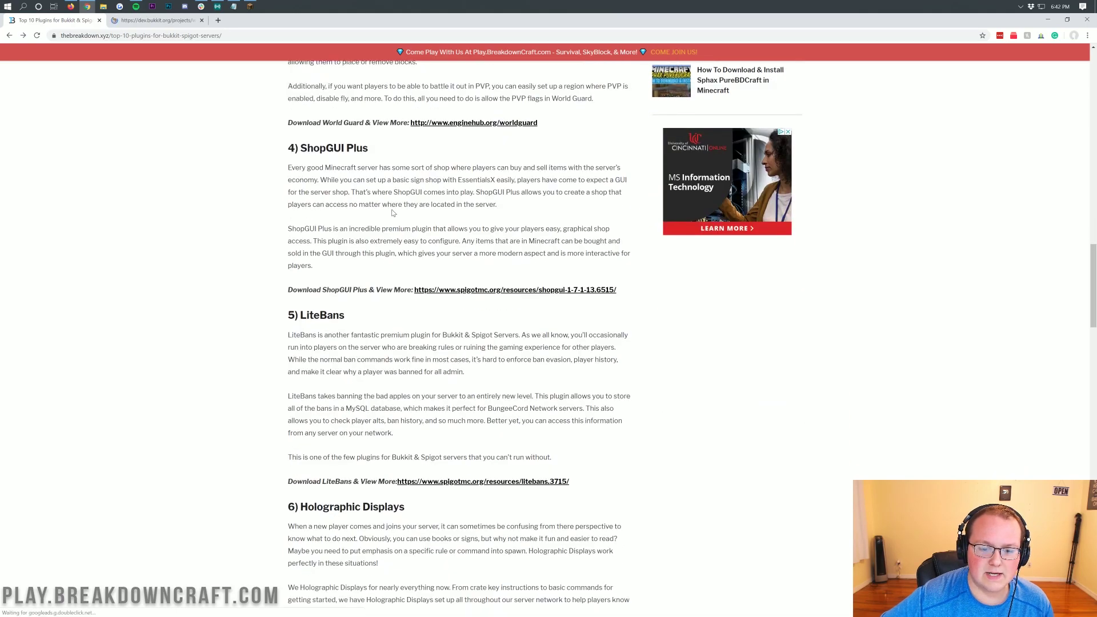
pyautogui.scroll(-4, 451, 319)
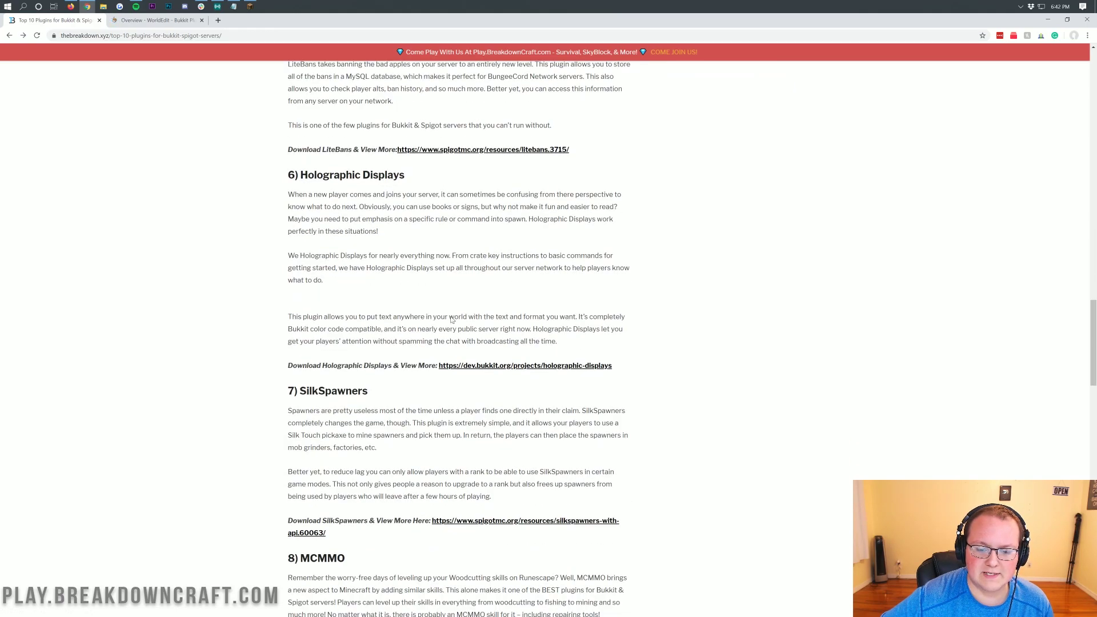
pyautogui.middleClick(452, 366)
pyautogui.scroll(-7, 451, 343)
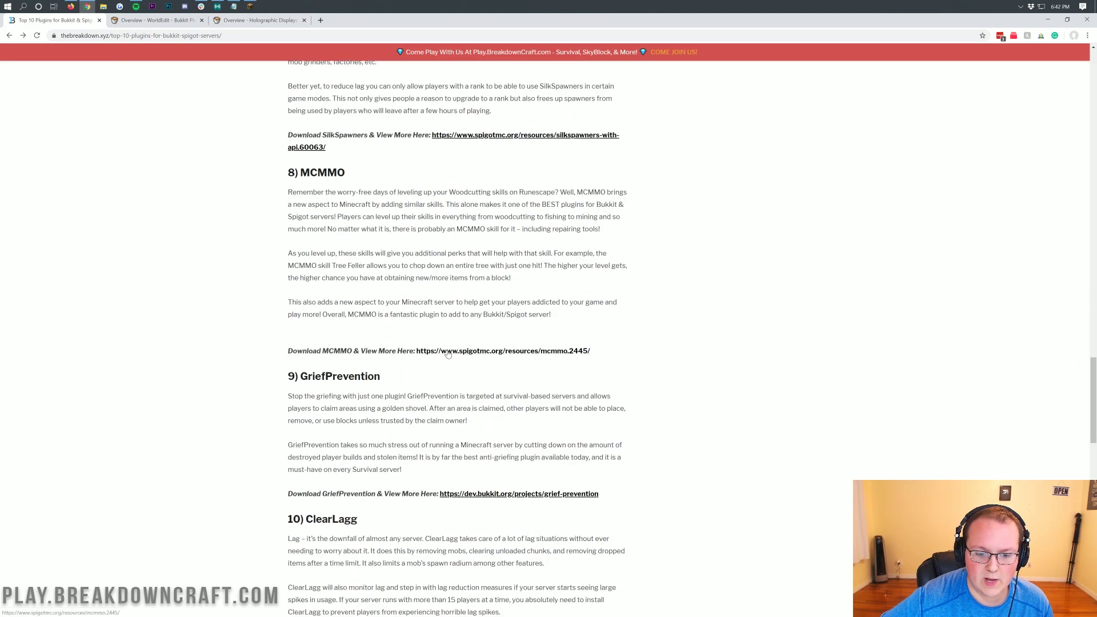
pyautogui.rightClick(467, 352)
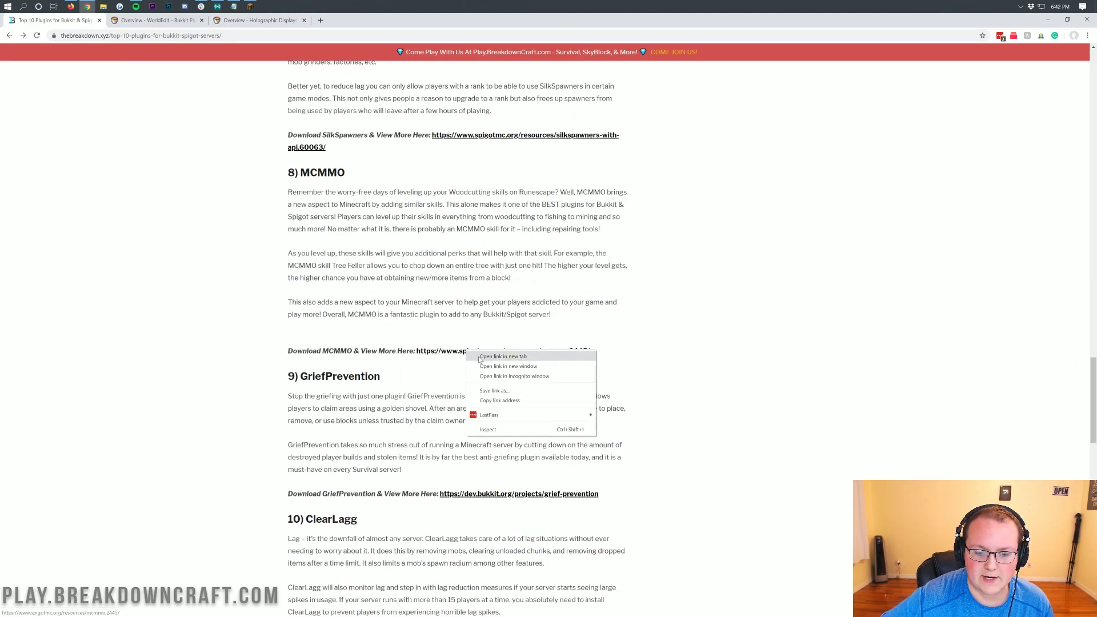
pyautogui.click(503, 356)
pyautogui.scroll(-5, 411, 297)
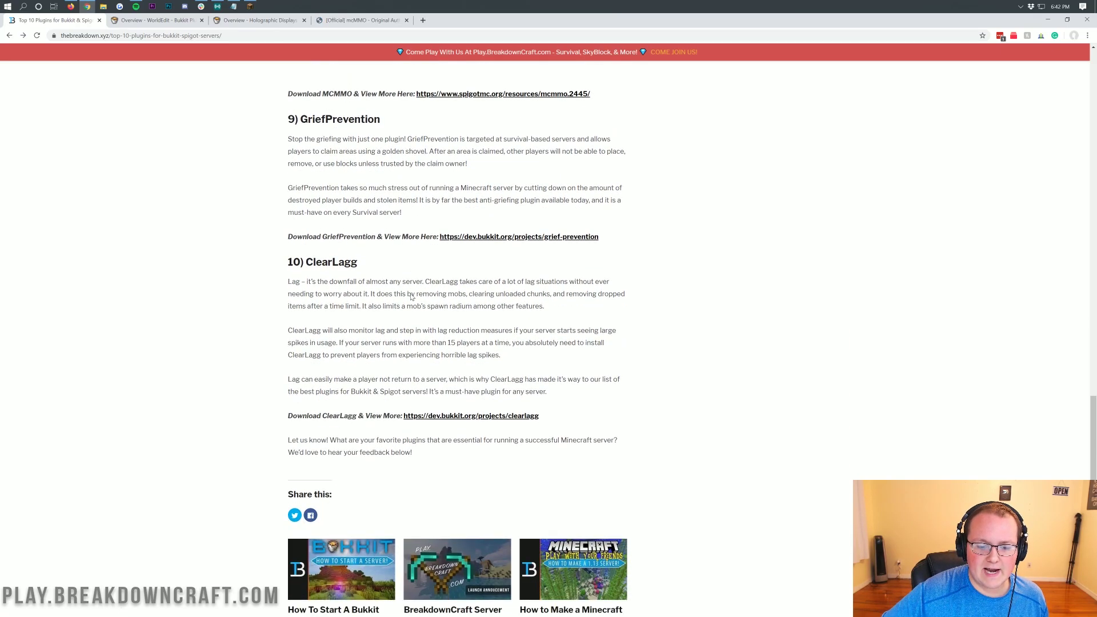
pyautogui.scroll(7, 411, 297)
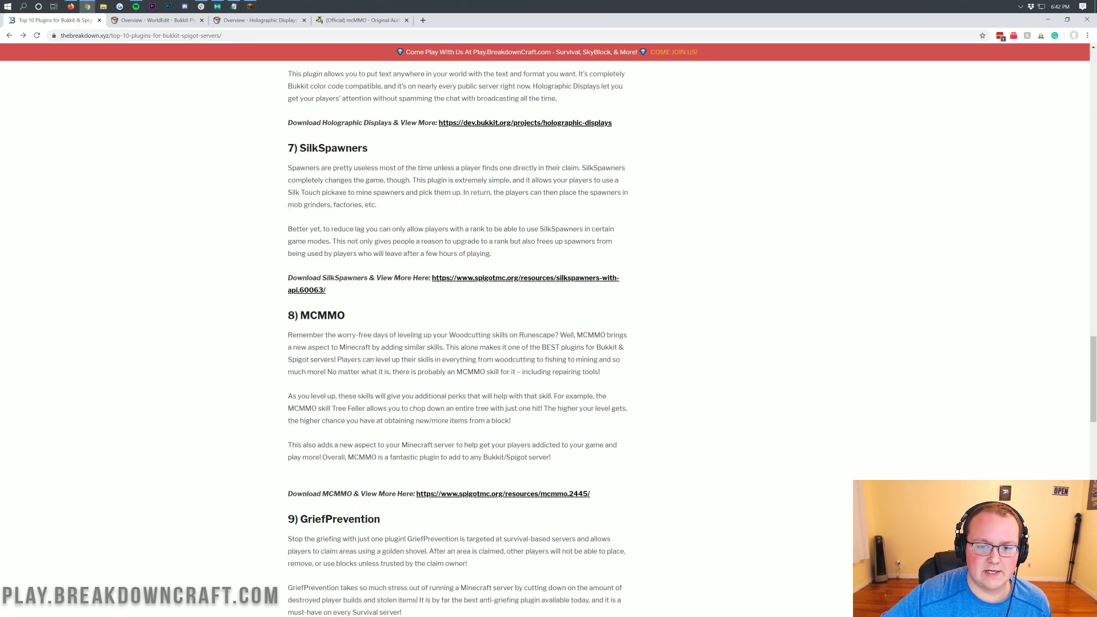
pyautogui.scroll(6, 457, 332)
# Look over the WorldEdit, Holographic Displays and mcMMO tabs, returning to WorldEdit
pyautogui.click(156, 20)
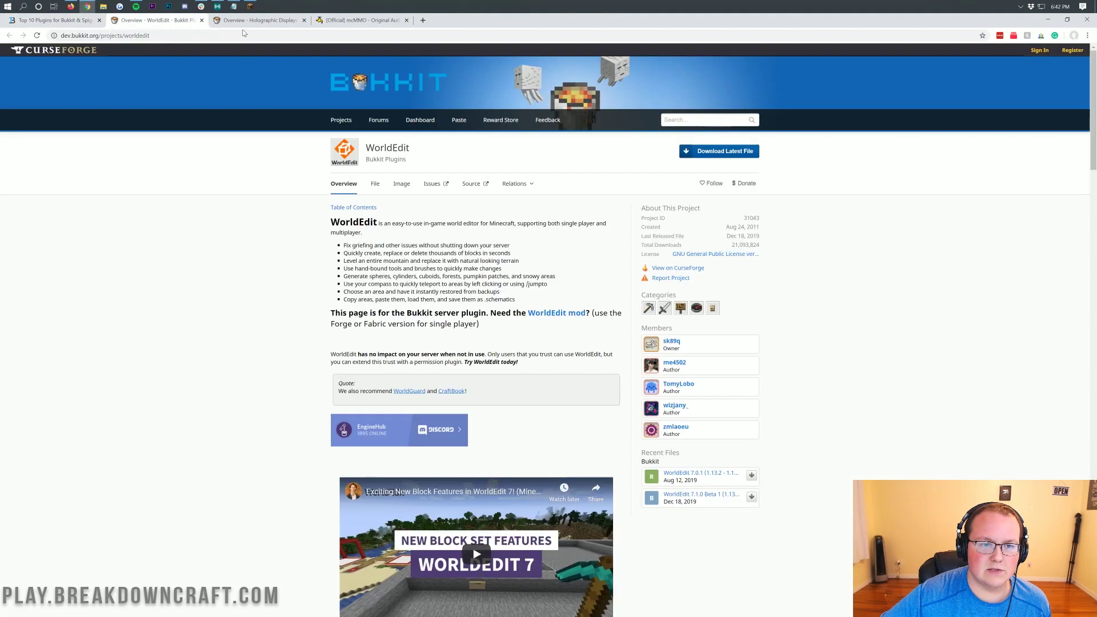
pyautogui.click(256, 20)
pyautogui.click(352, 21)
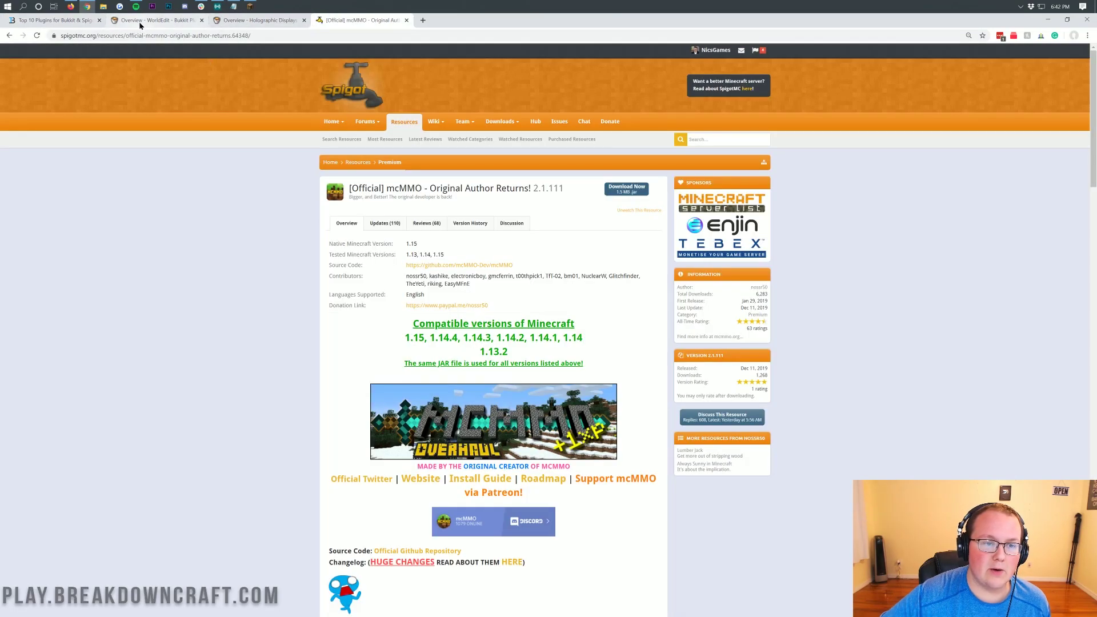
pyautogui.click(140, 22)
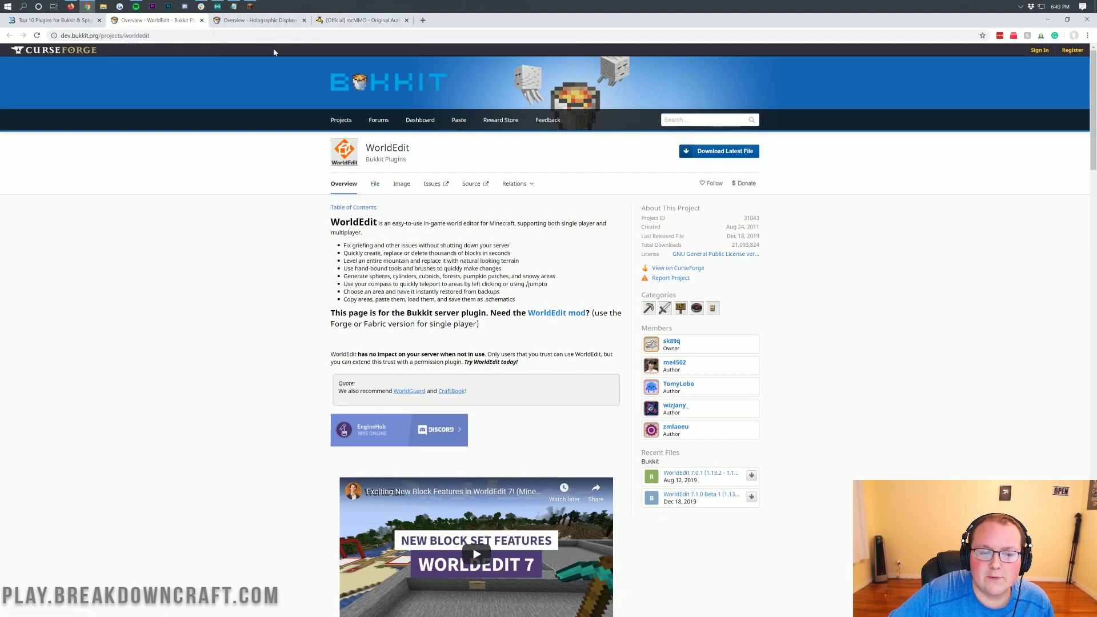
# Download WorldEdit 7.1.0 Beta 1 for 1.15.1, keeping it despite the warning
pyautogui.click(375, 184)
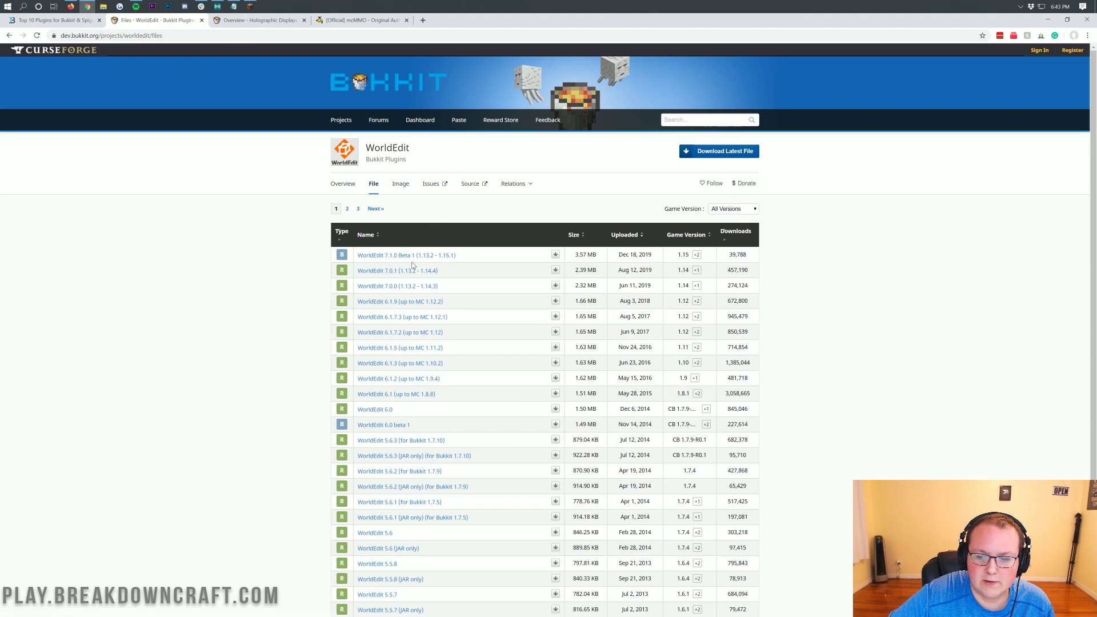
pyautogui.moveTo(696, 258)
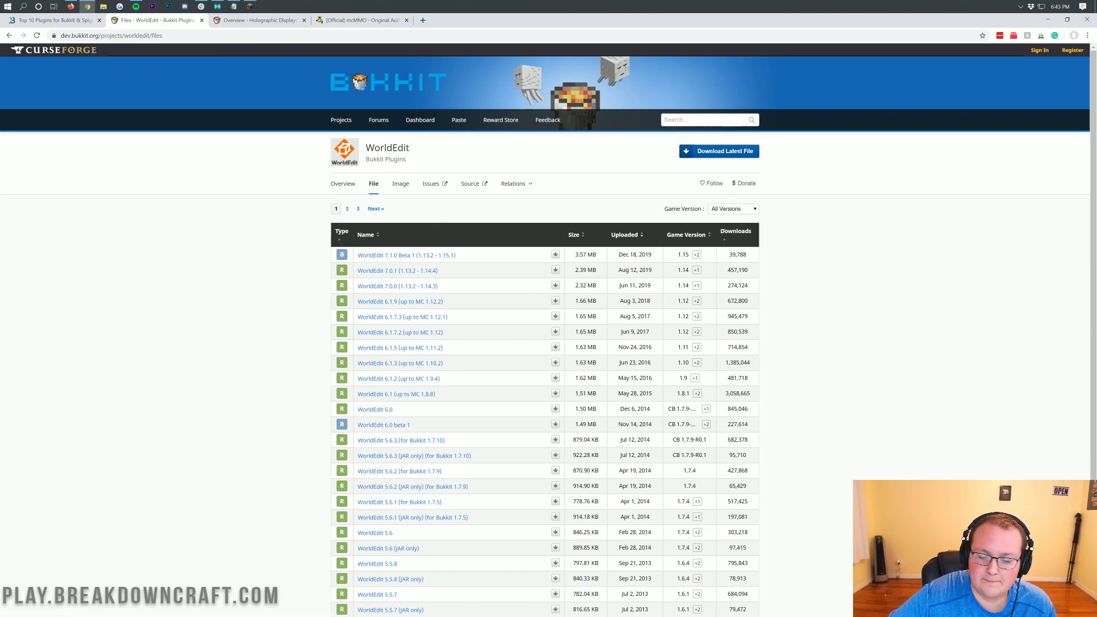
pyautogui.click(555, 255)
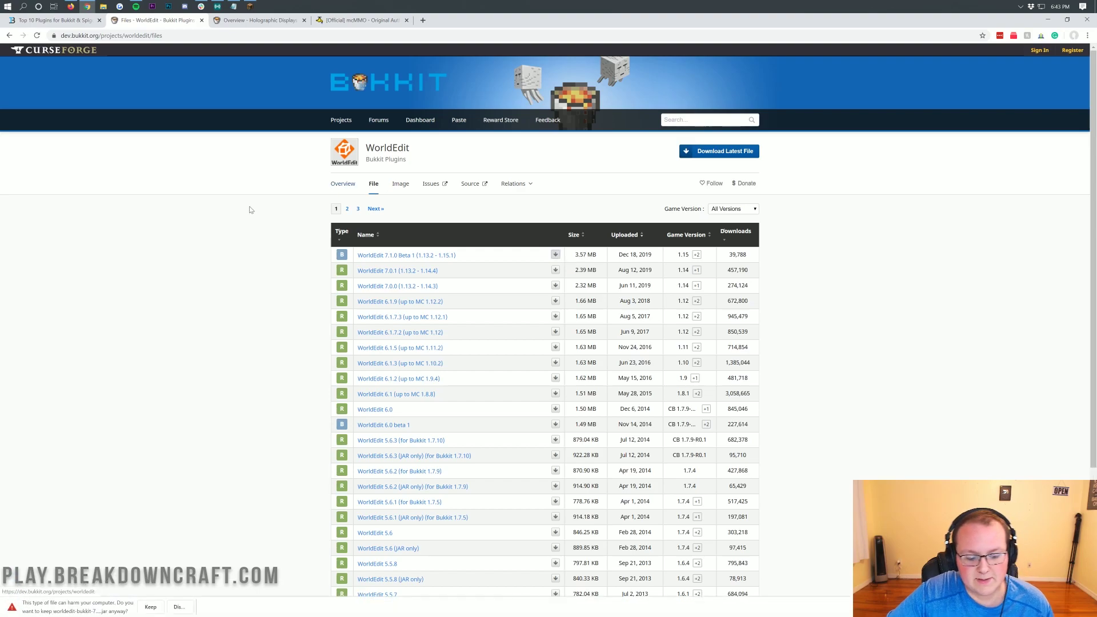
pyautogui.click(152, 608)
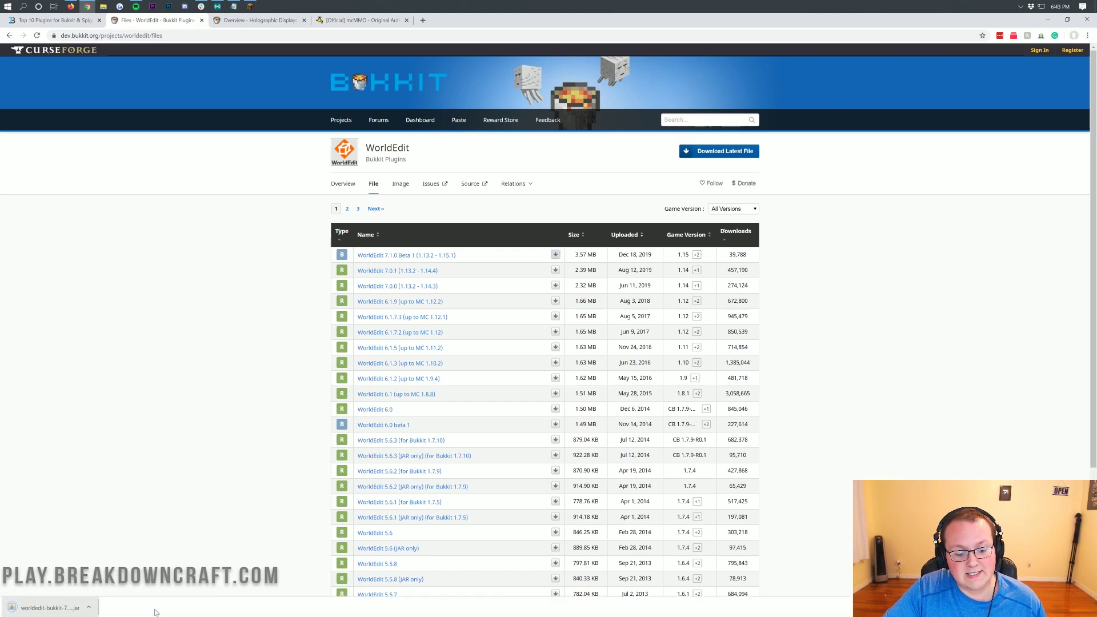
# Download Holographic Displays v2.4.1 and keep HolographicDisplays.jar past the warning
pyautogui.click(240, 24)
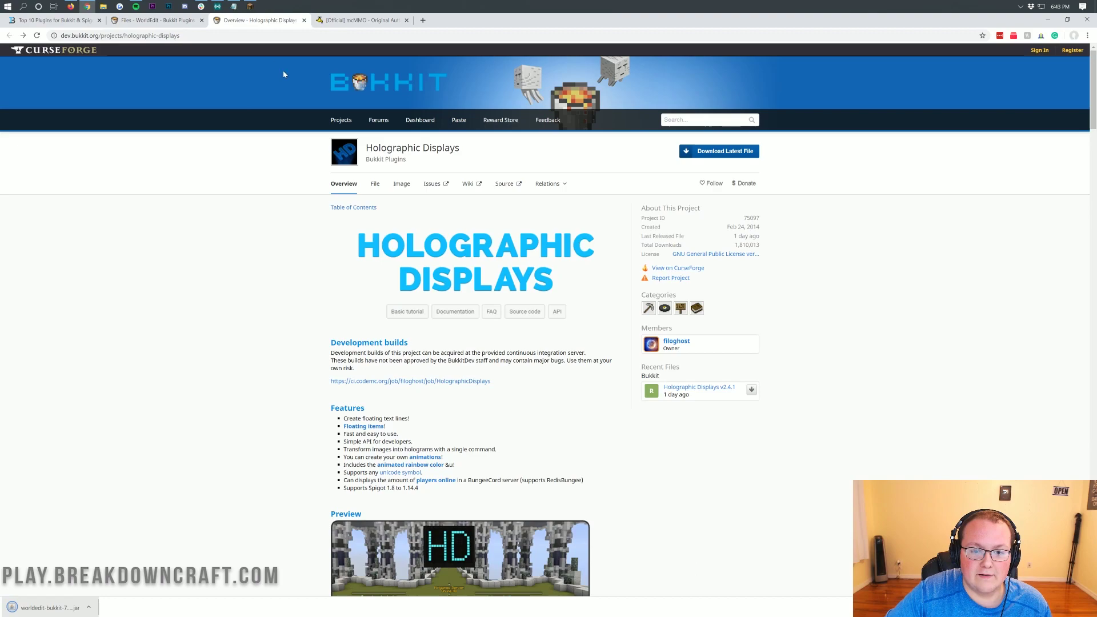
pyautogui.click(376, 189)
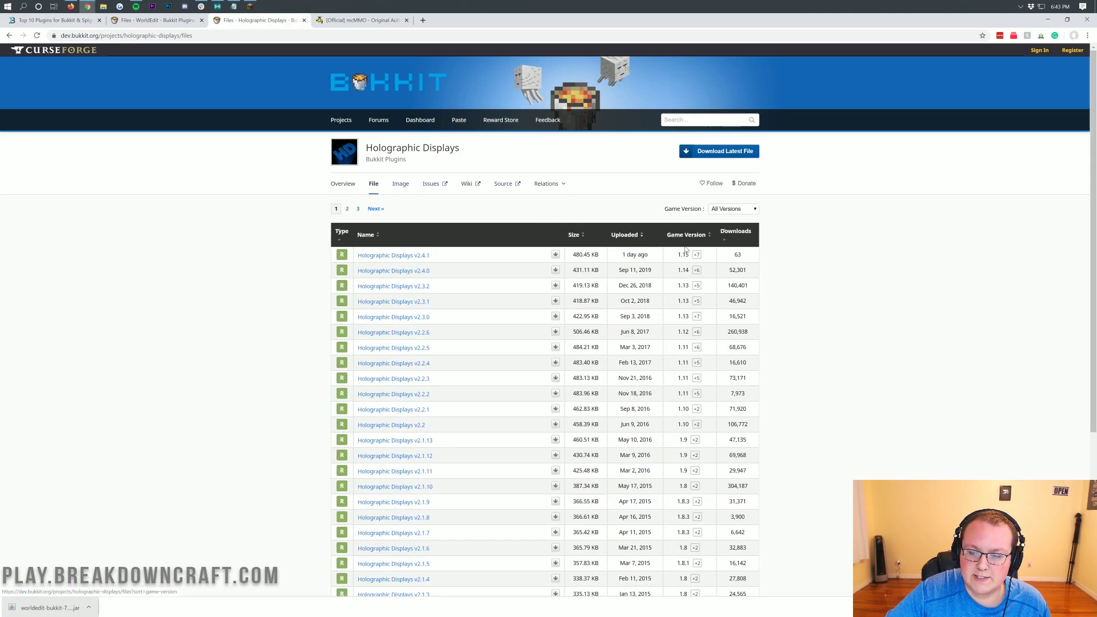
pyautogui.click(555, 254)
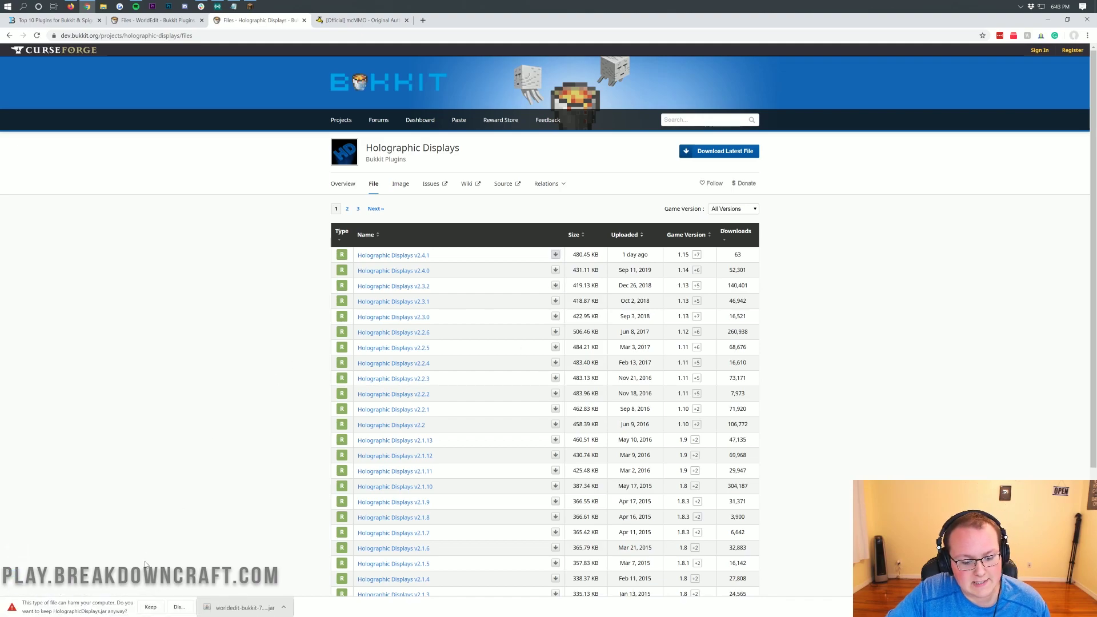
pyautogui.click(150, 607)
pyautogui.click(365, 20)
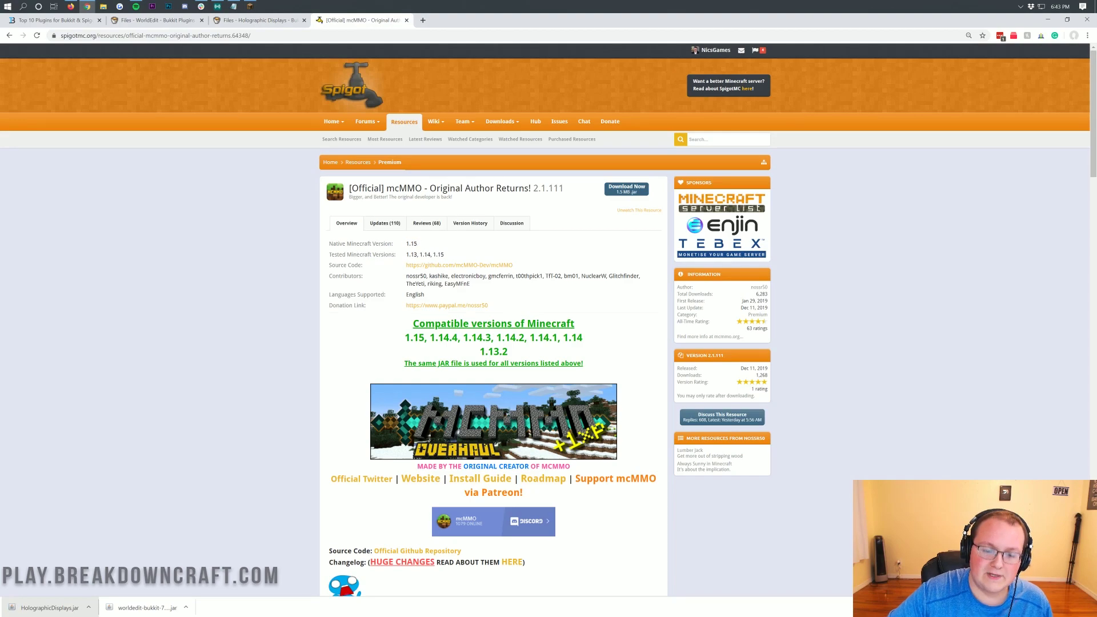
# Confirm mcMMO is tested on 1.13–1.15, download it, and keep mcMMO.jar
pyautogui.moveTo(457, 258); pyautogui.dragTo(315, 251)
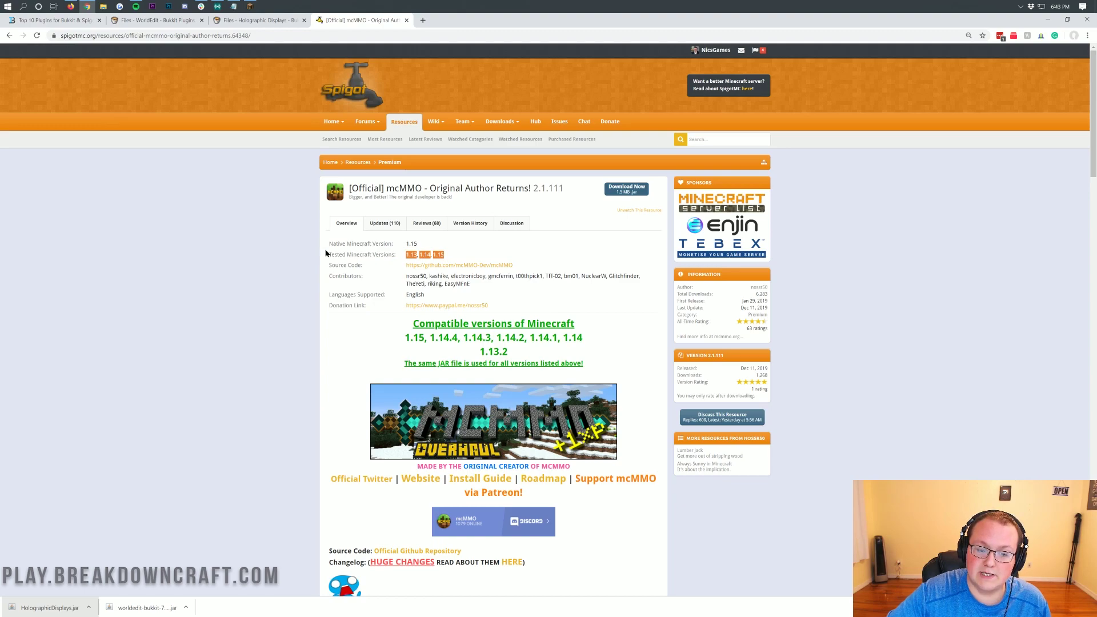
pyautogui.click(327, 254)
pyautogui.click(628, 189)
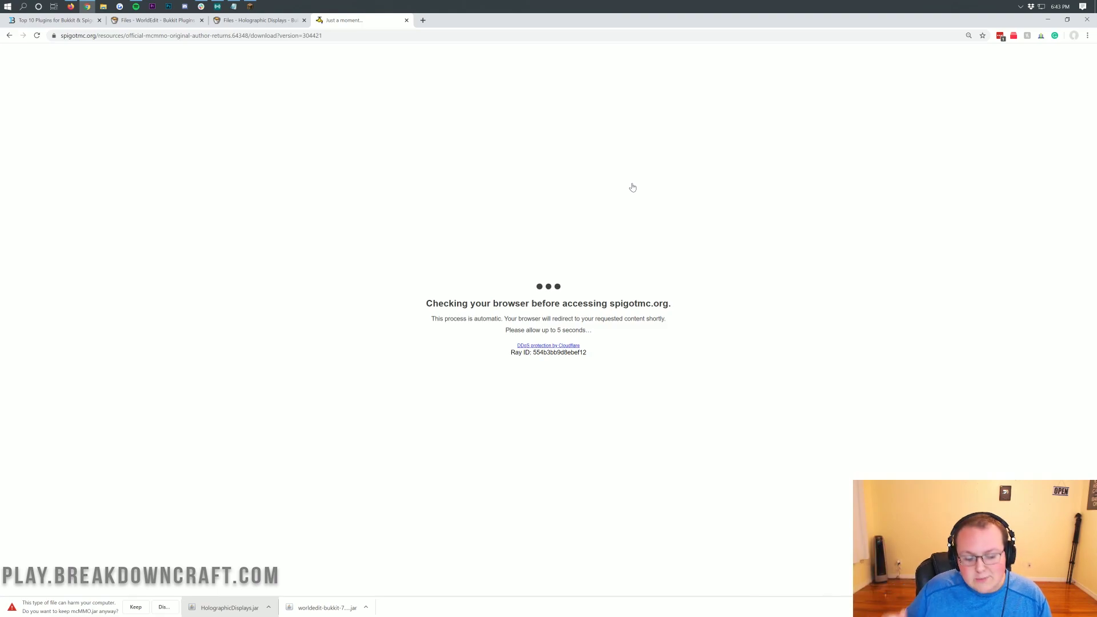
pyautogui.click(136, 606)
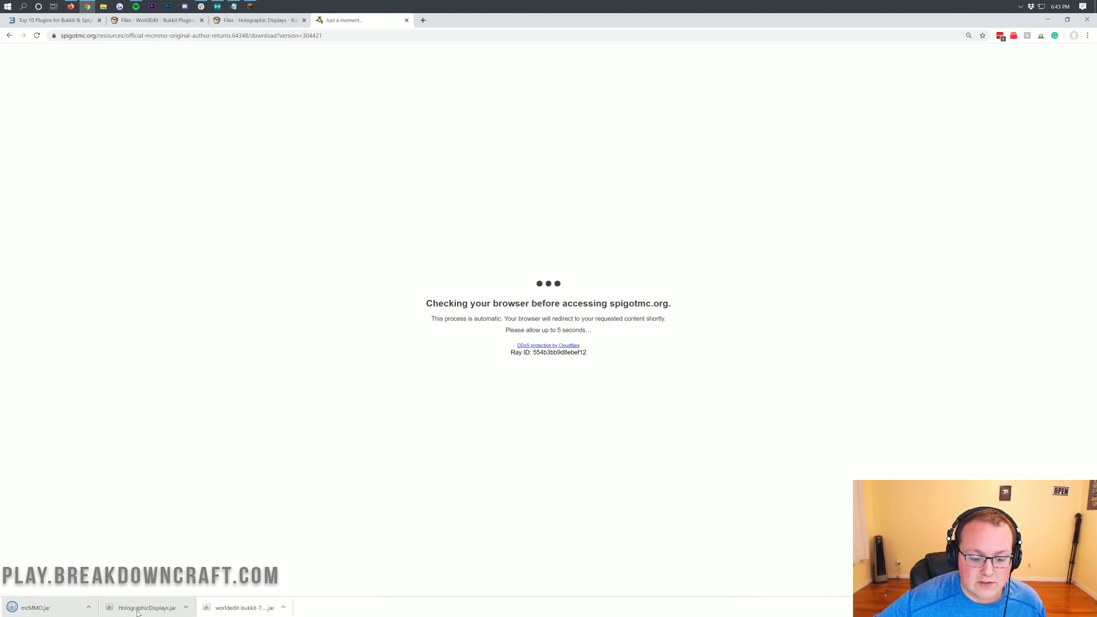
# Move the three plugin jars from the desktop into Paper 1.15.1 Server's plugins folder
pyautogui.click(1048, 19)
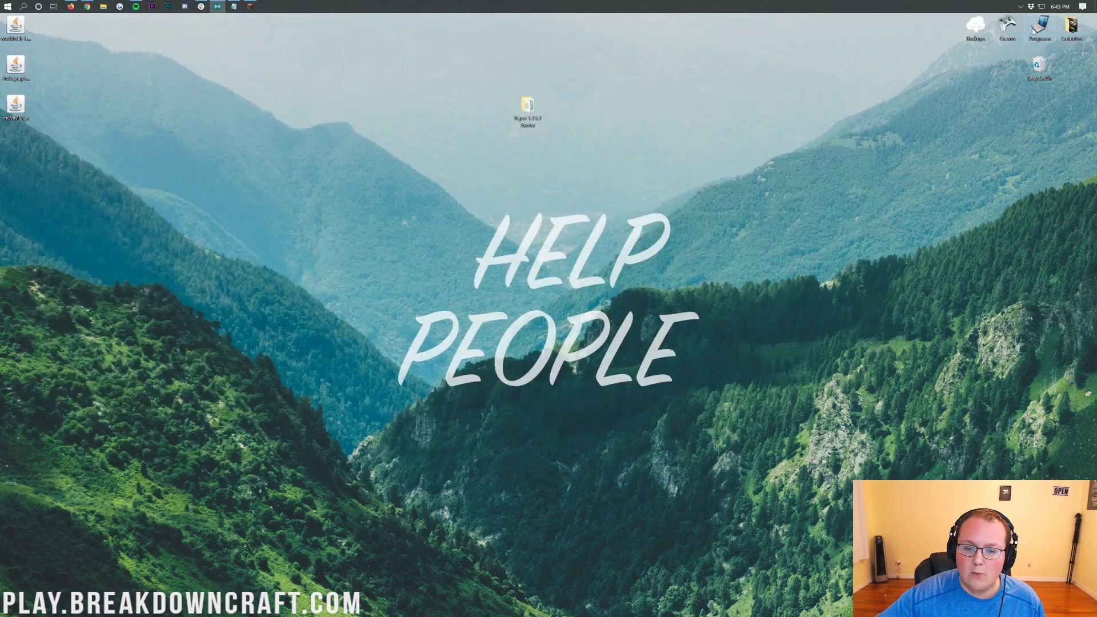
pyautogui.doubleClick(516, 121)
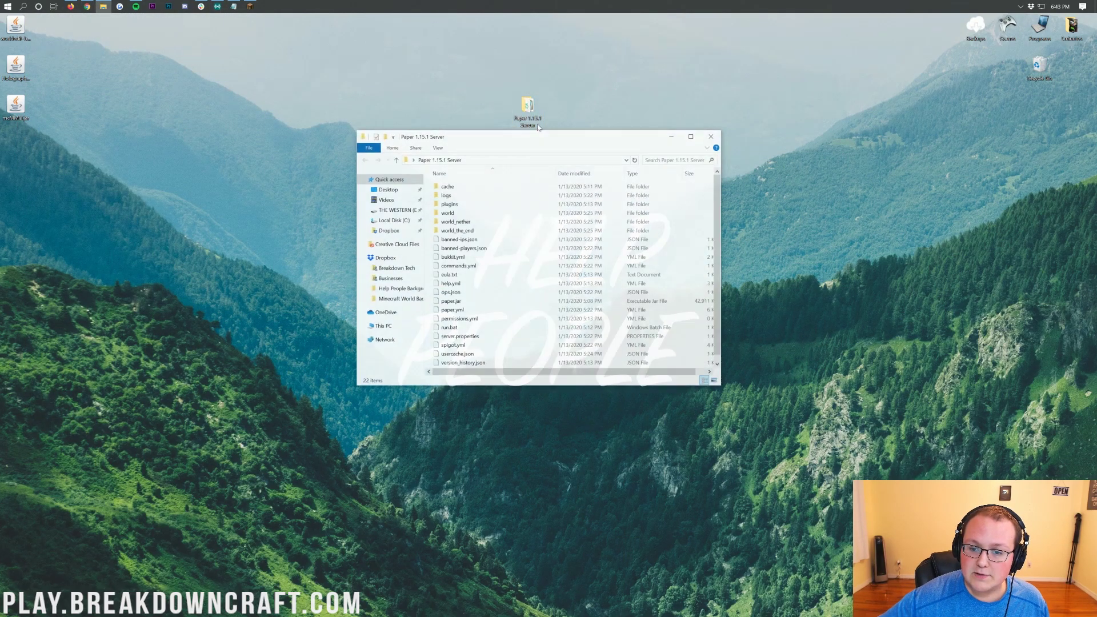
pyautogui.click(451, 204)
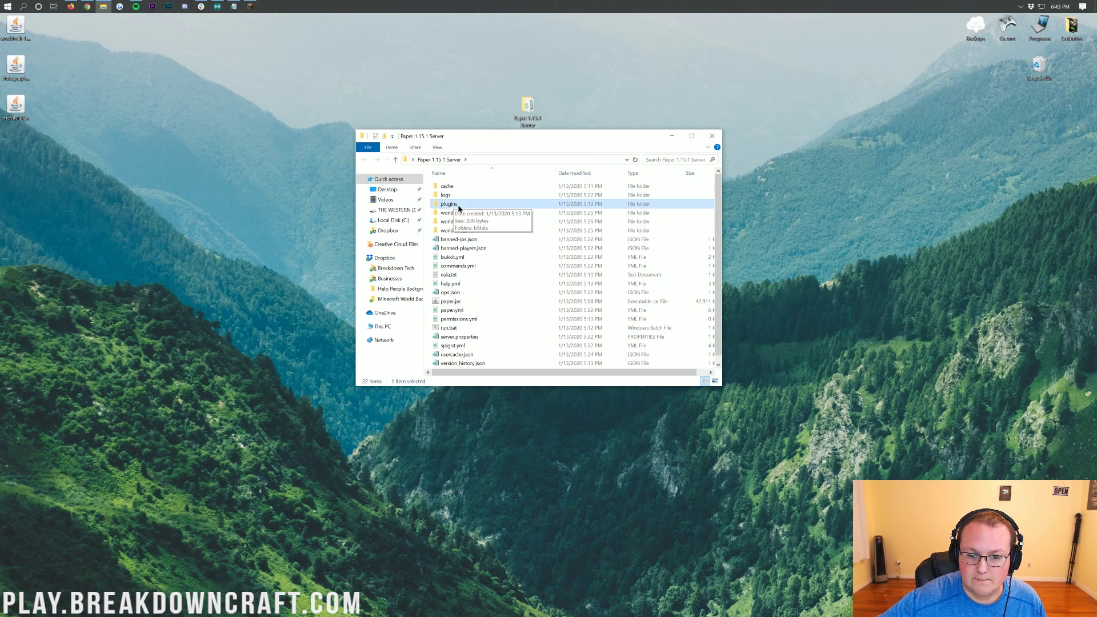
pyautogui.doubleClick(458, 205)
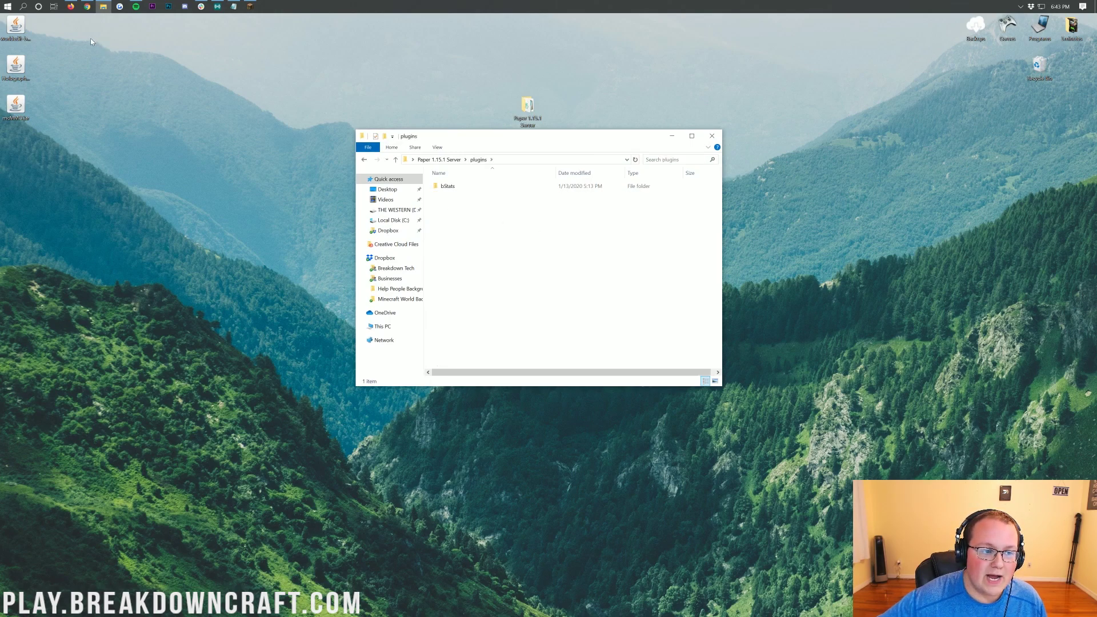
pyautogui.moveTo(91, 41); pyautogui.dragTo(552, 273)
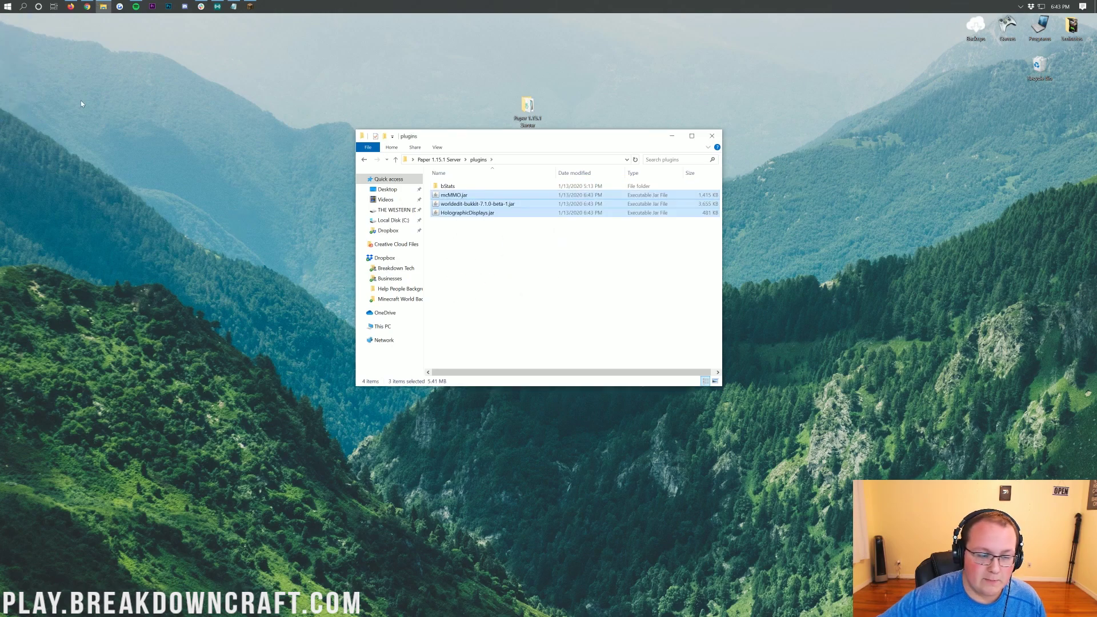
# Check the Downloads folder is empty, close it, and deselect the jars
pyautogui.click(2, 4)
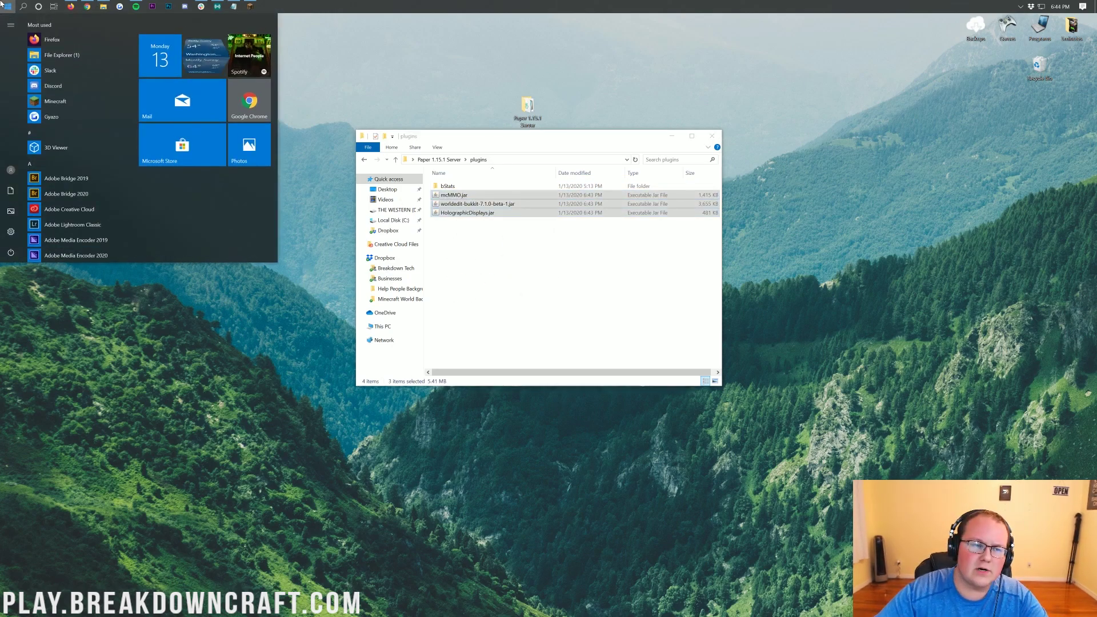
pyautogui.write('downloads')
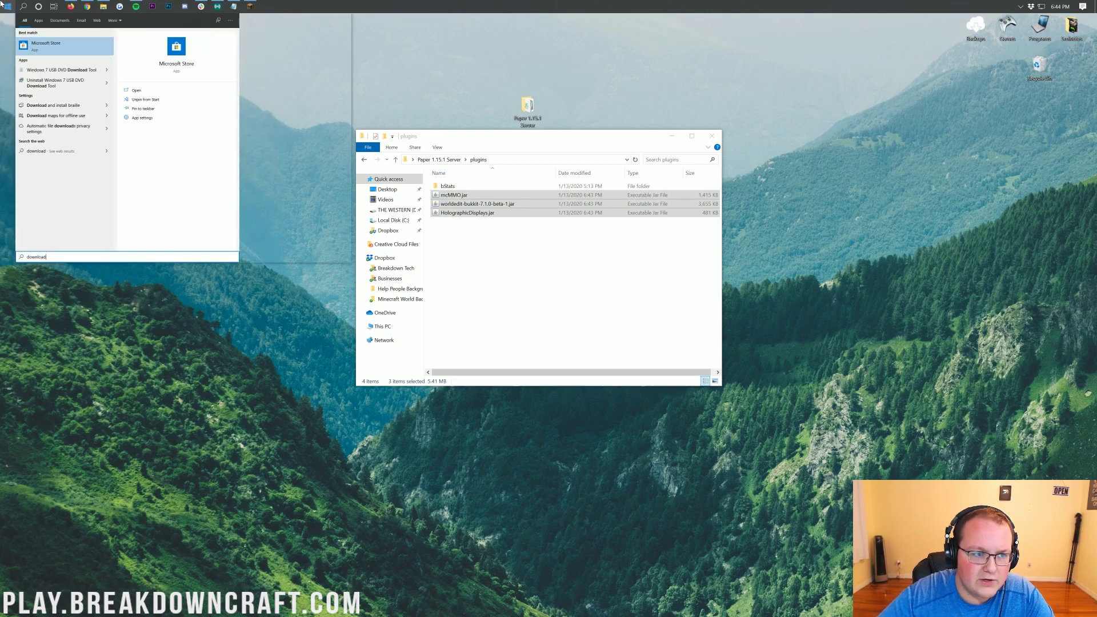
pyautogui.click(43, 70)
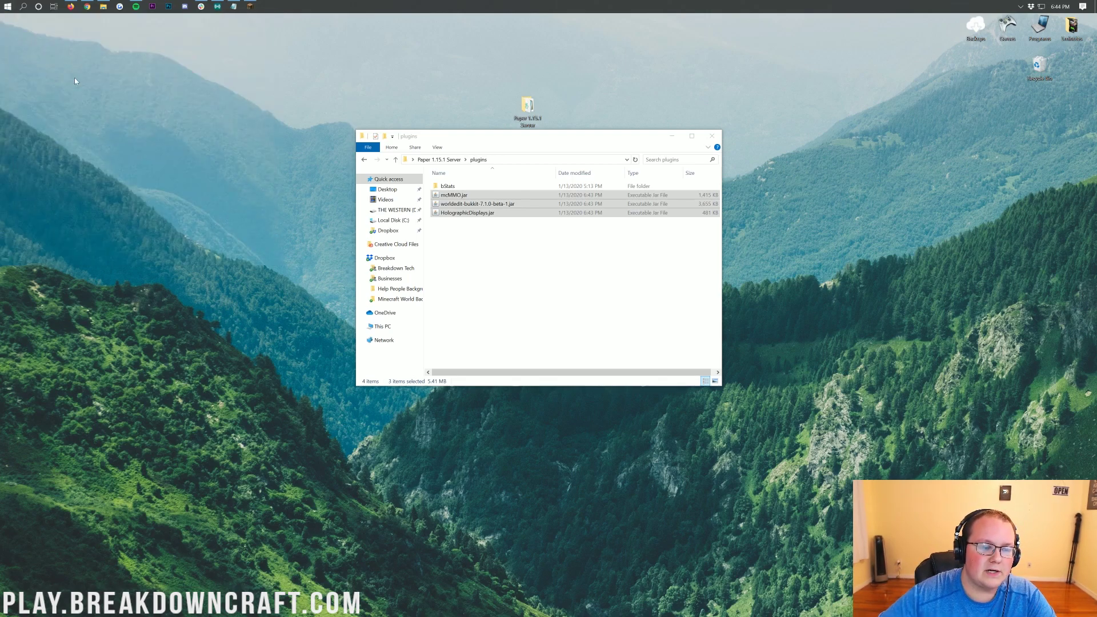
pyautogui.moveTo(451, 147); pyautogui.dragTo(719, 159)
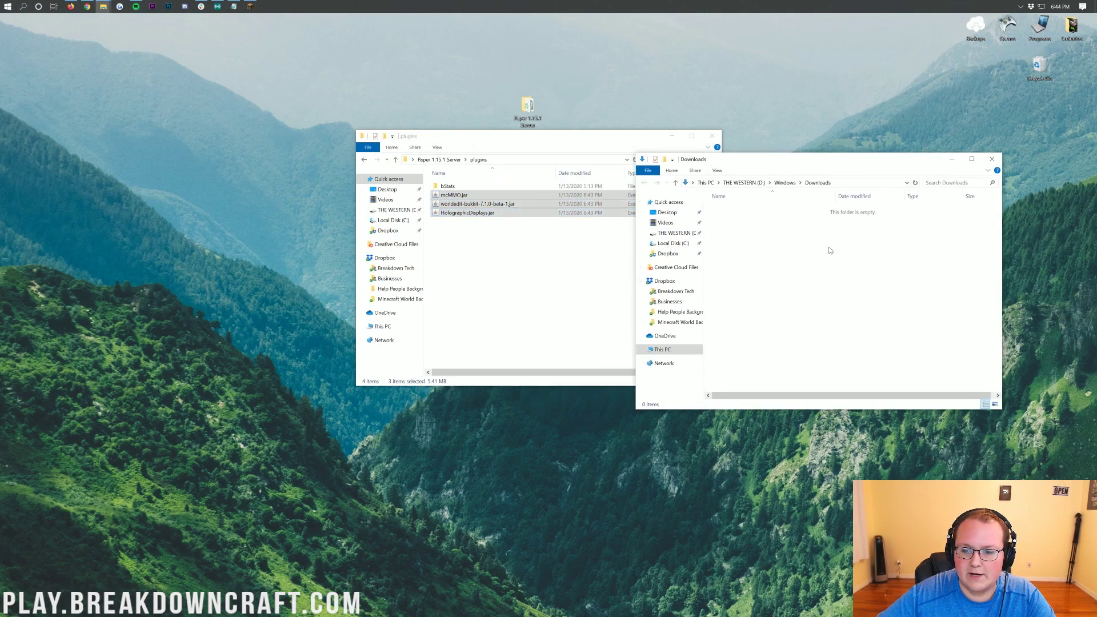
pyautogui.moveTo(827, 232); pyautogui.dragTo(543, 274)
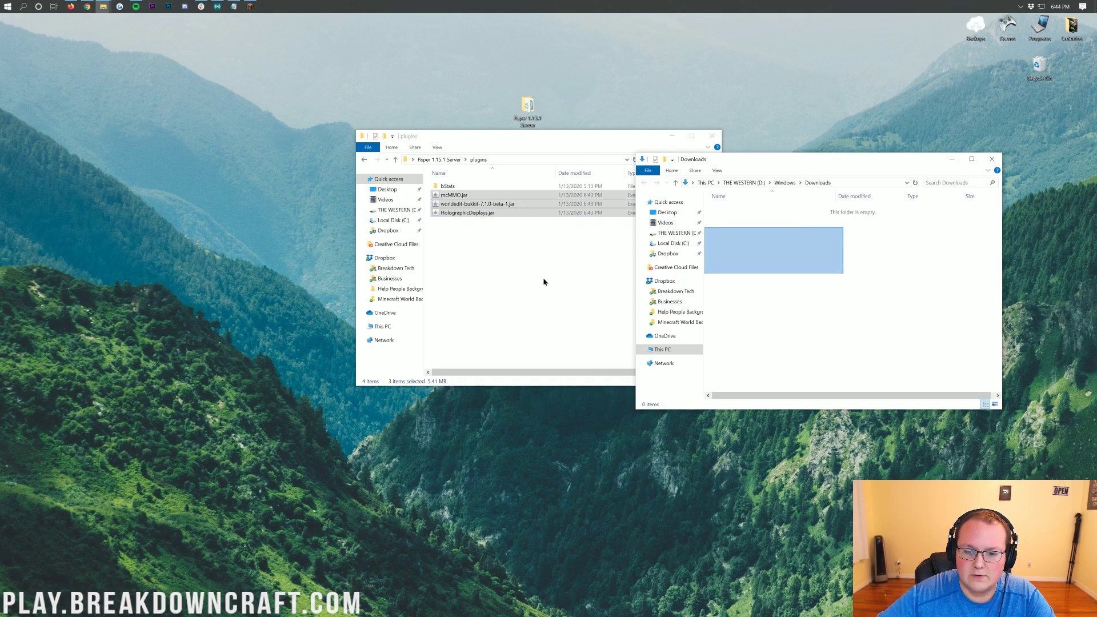
pyautogui.click(997, 159)
pyautogui.click(572, 259)
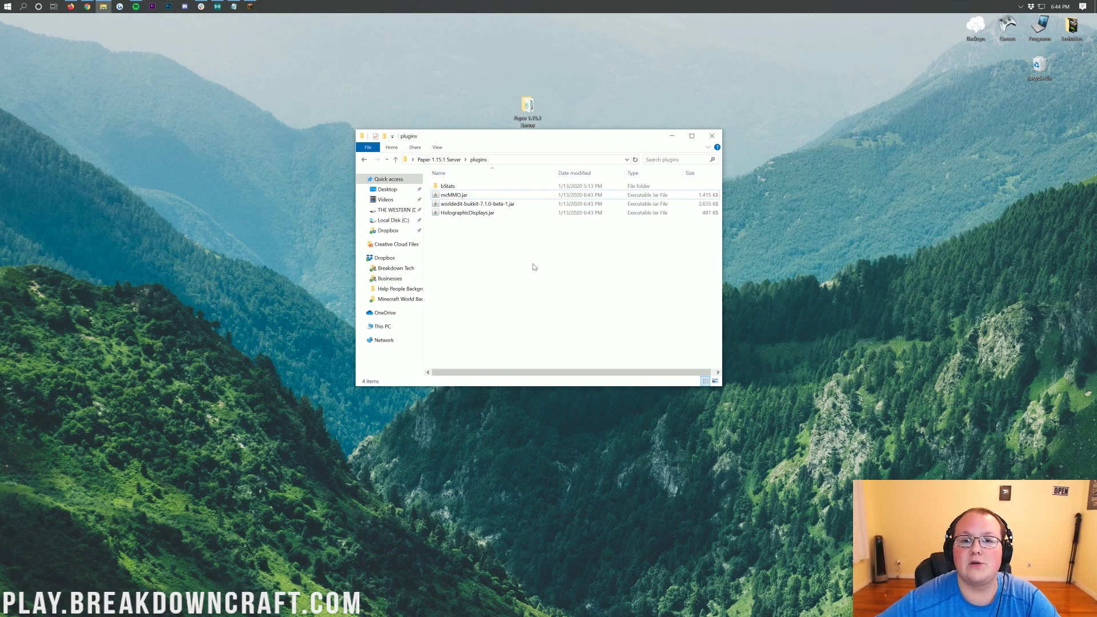
# Start the server with run.bat and reopen plugins to see the generated plugin folders
pyautogui.press('BackSpace')
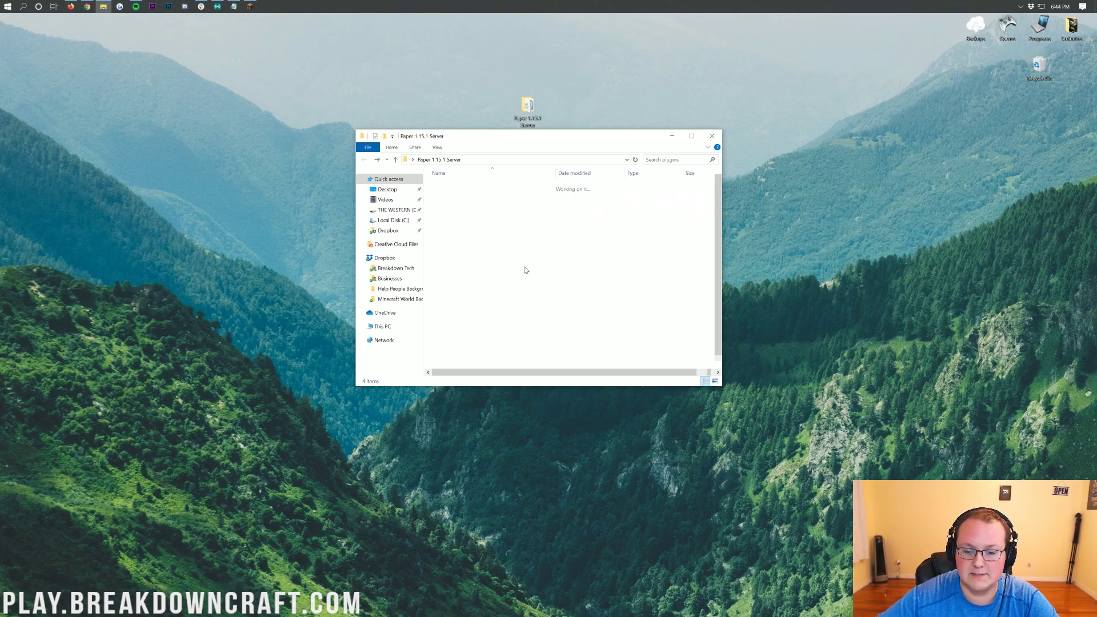
pyautogui.doubleClick(457, 327)
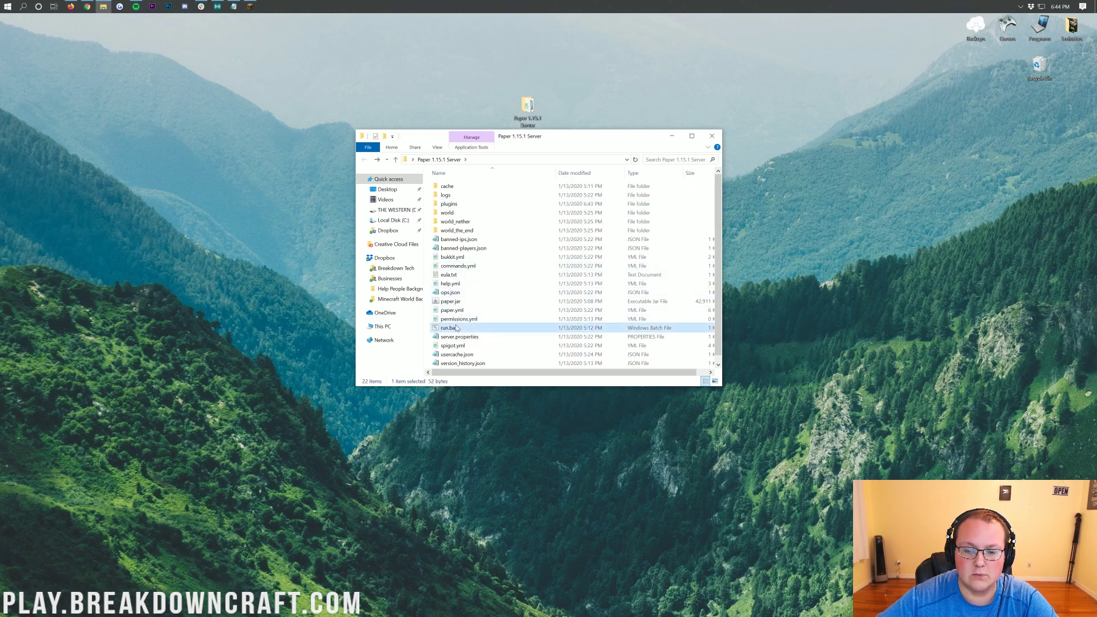
pyautogui.doubleClick(457, 204)
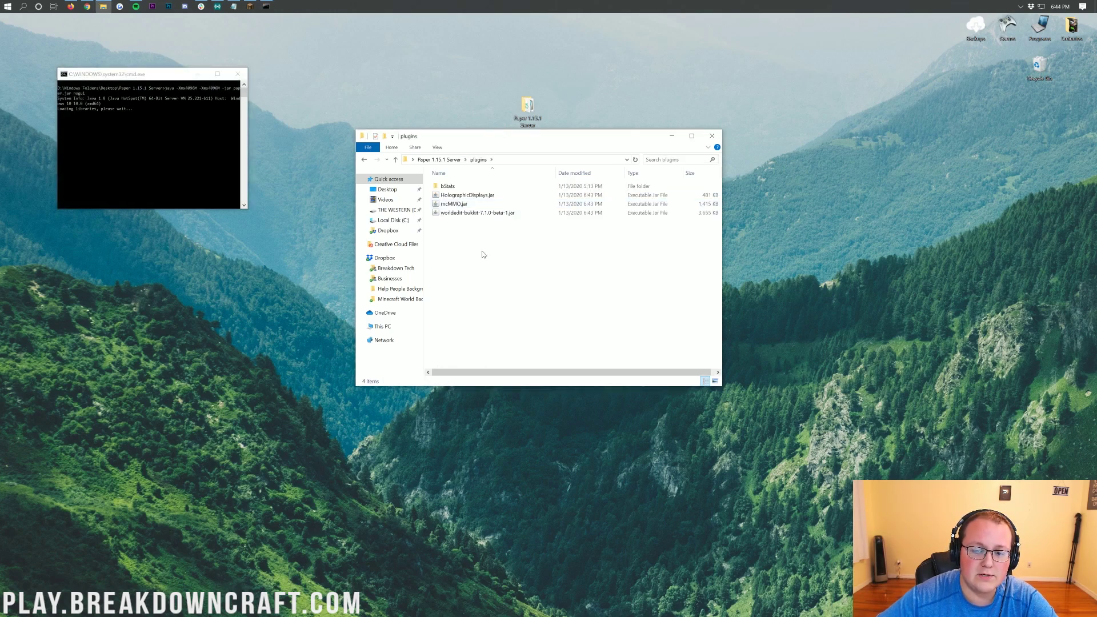
pyautogui.click(135, 155)
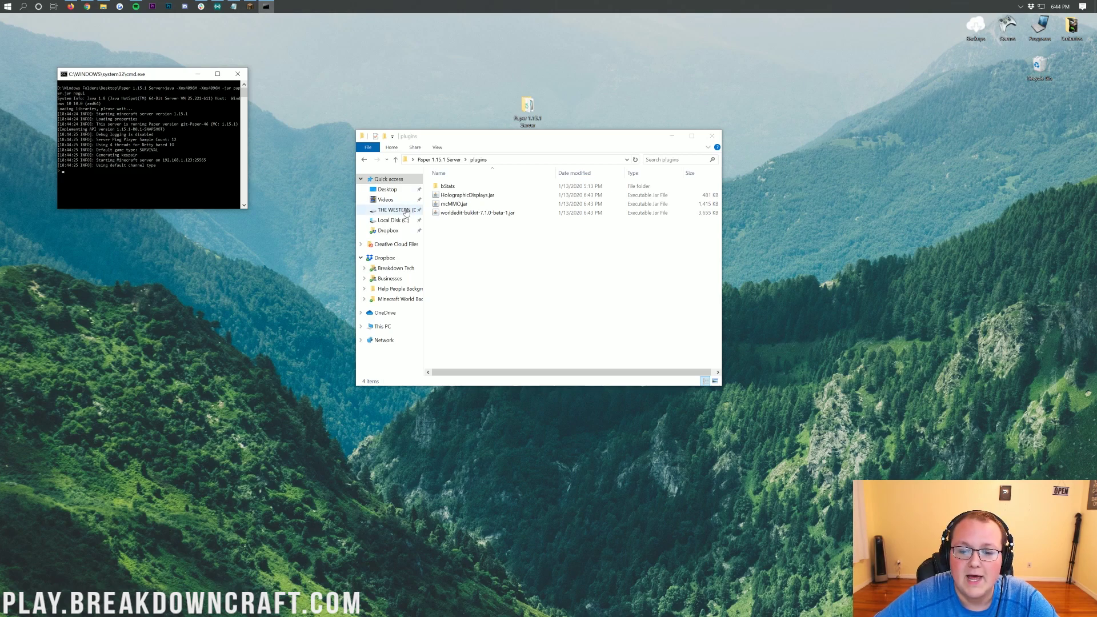
pyautogui.click(497, 233)
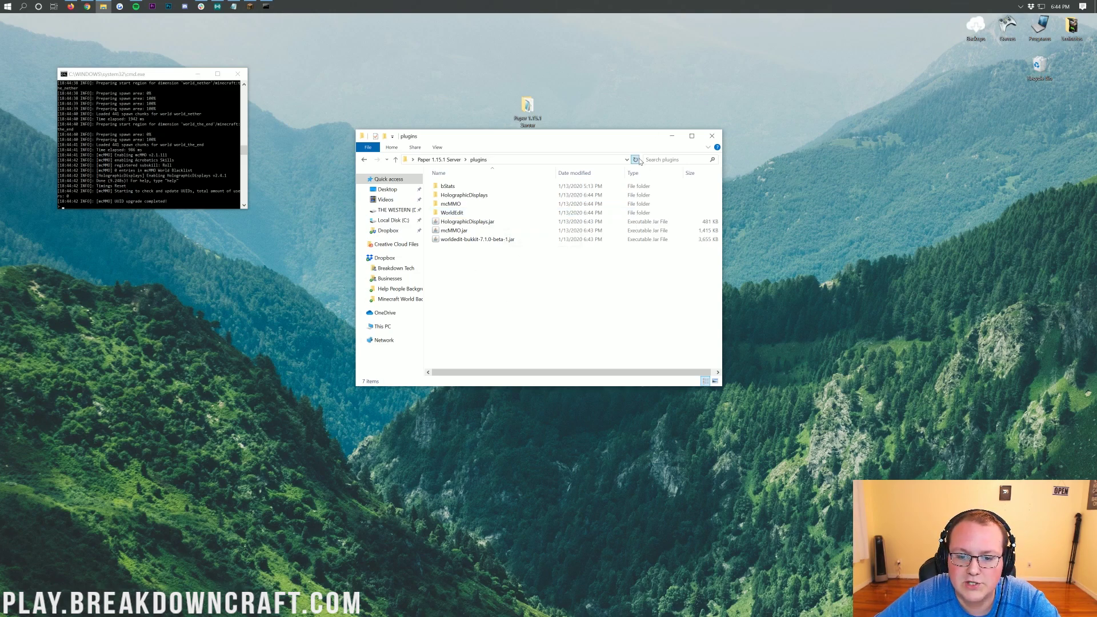
# Edit mcMMO's config.yml in Atom, changing RetroMode Enabled from true to false, and save
pyautogui.click(451, 204)
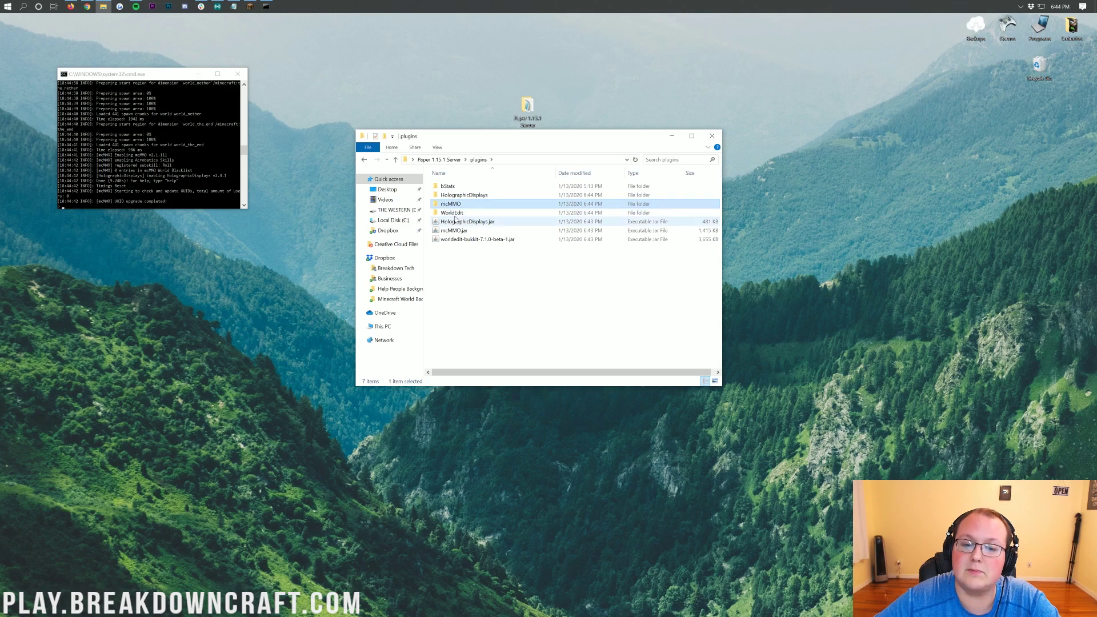
pyautogui.click(456, 213)
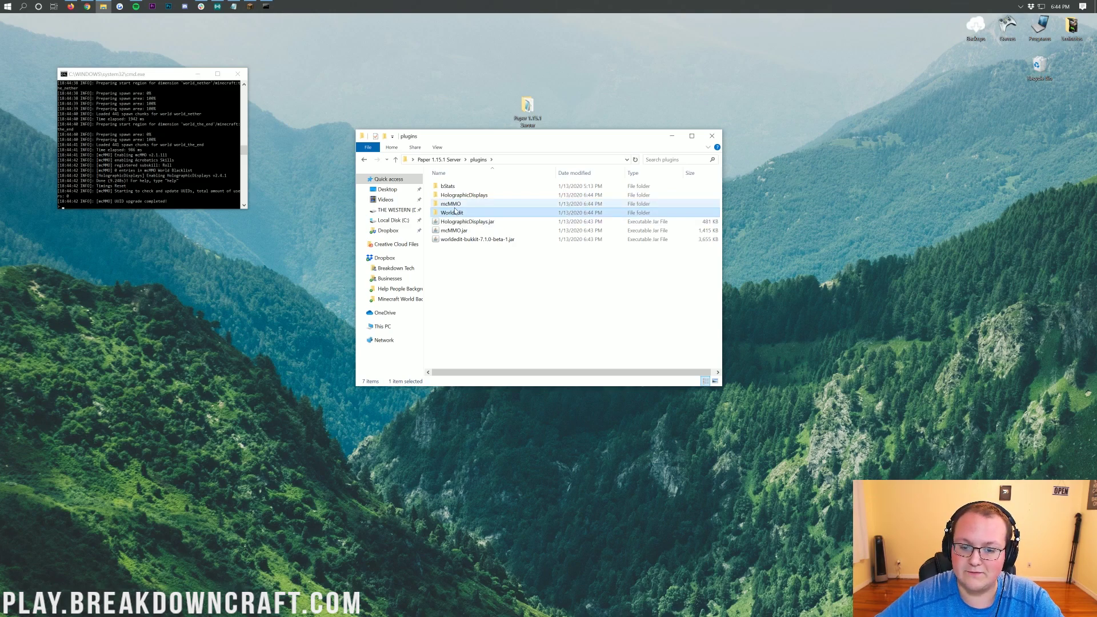
pyautogui.doubleClick(455, 205)
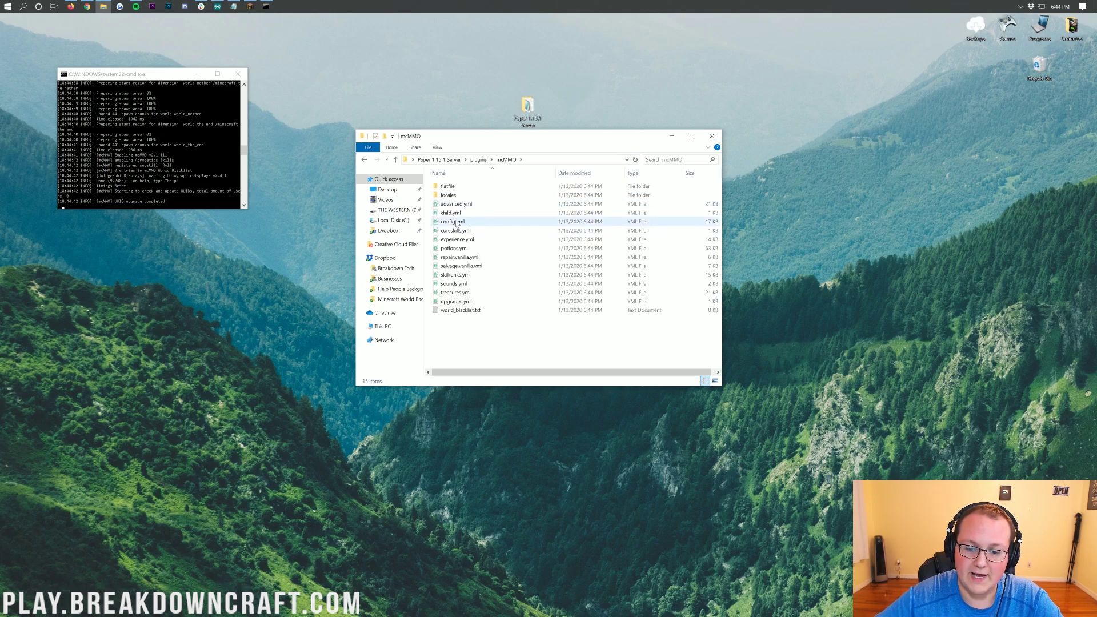
pyautogui.click(455, 223)
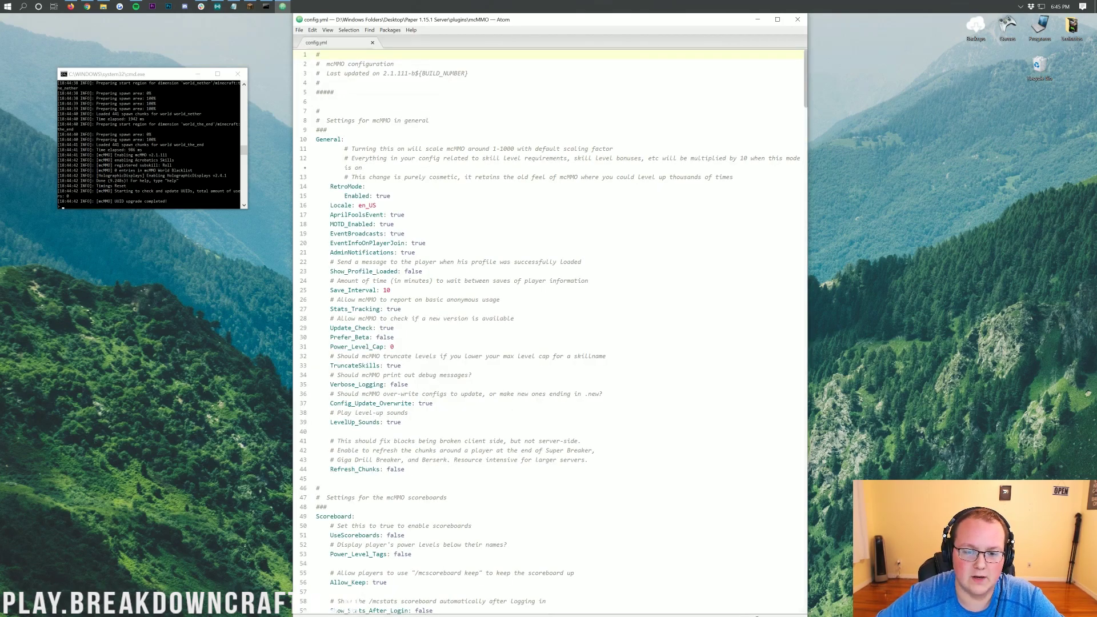
pyautogui.scroll(-5, 550, 337)
pyautogui.scroll(5, 550, 337)
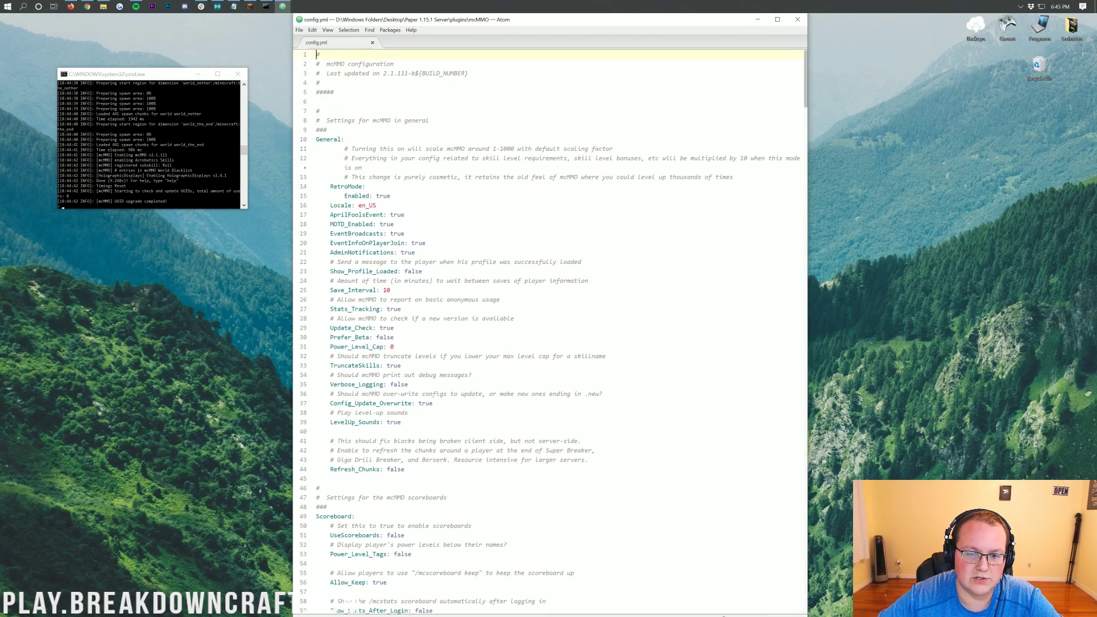
pyautogui.click(391, 196)
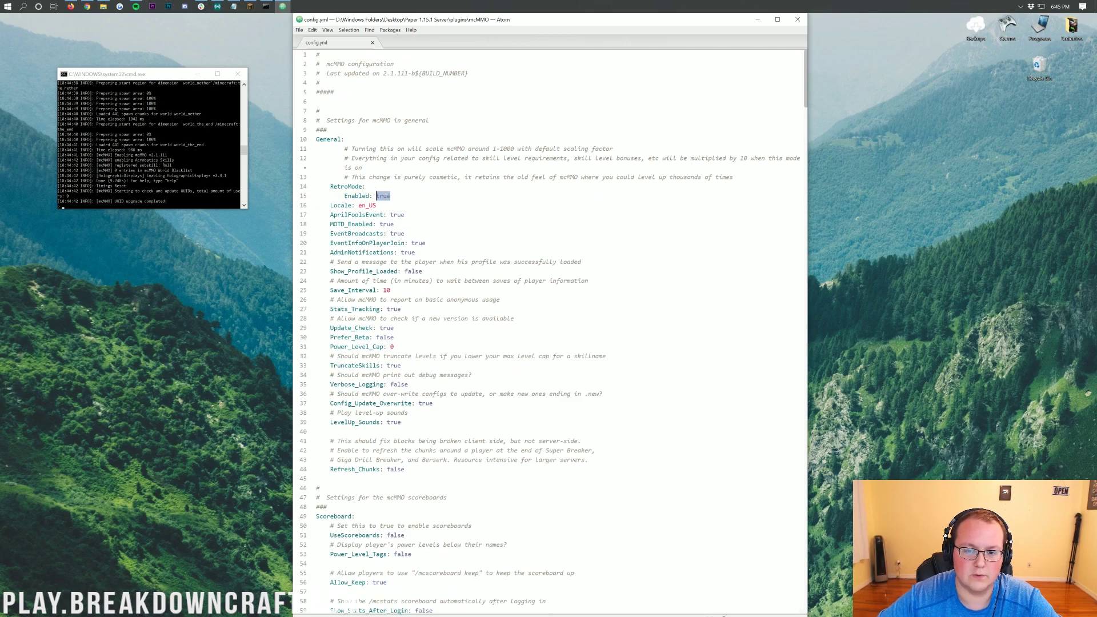
pyautogui.write('false')
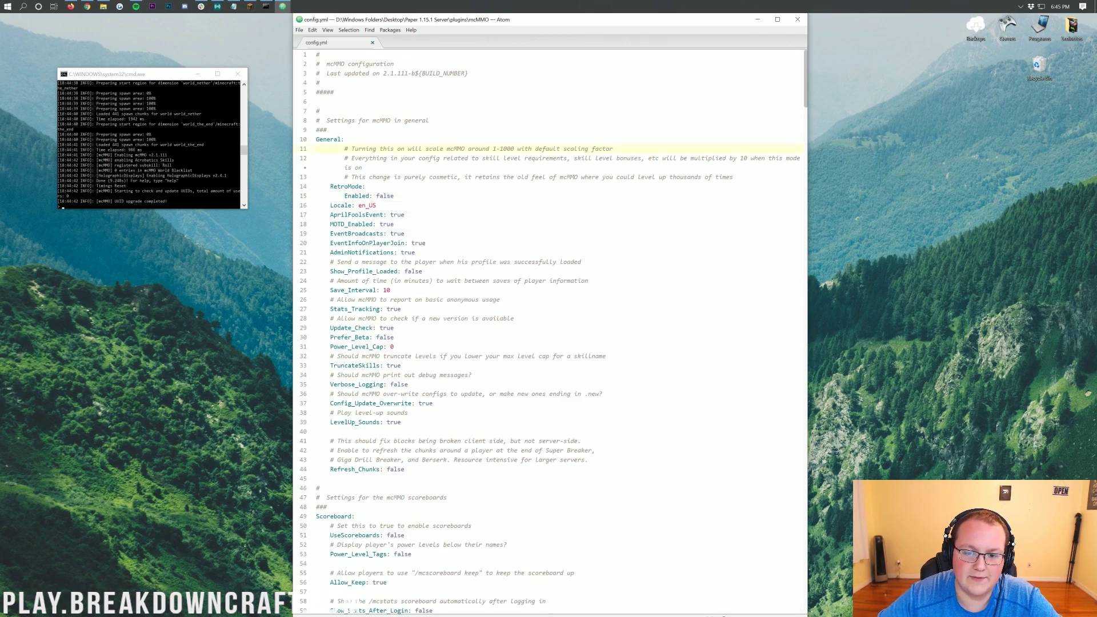
pyautogui.click(757, 22)
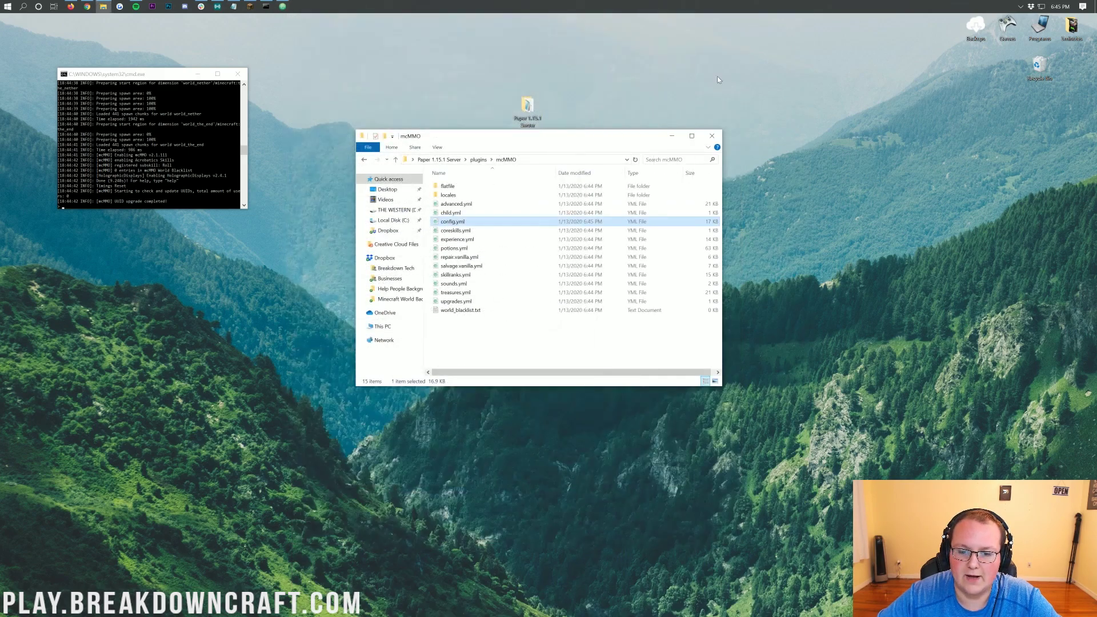
# Inspect HolographicDisplays' config.yml, then return to the plugins folder
pyautogui.hotkey('alt', 'Up')
pyautogui.doubleClick(470, 198)
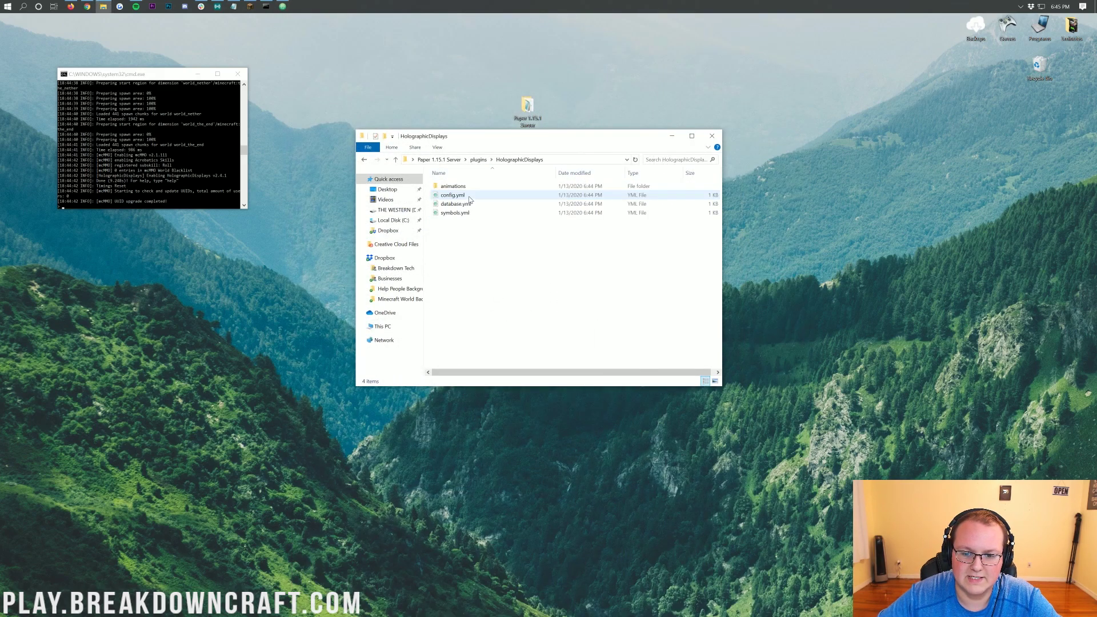
pyautogui.doubleClick(467, 198)
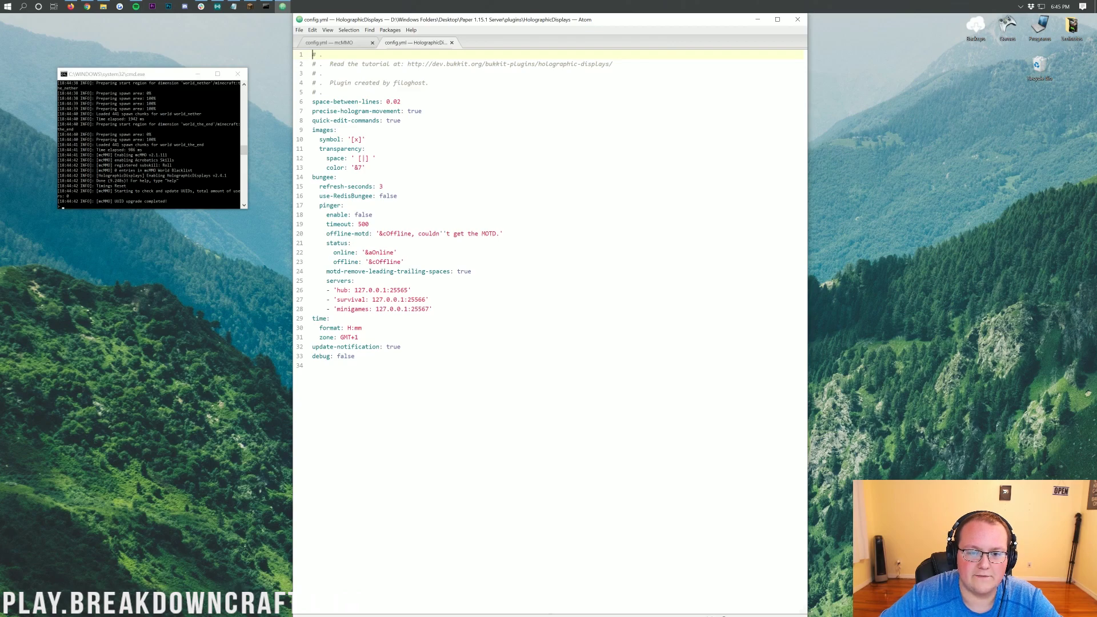
pyautogui.click(760, 20)
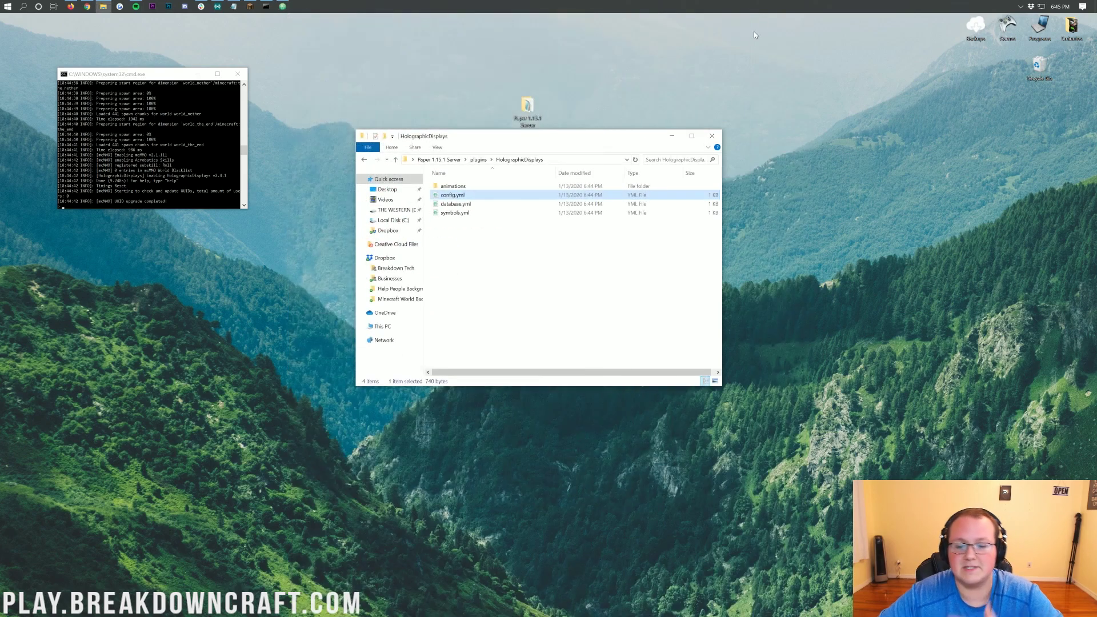
pyautogui.hotkey('alt', 'Up')
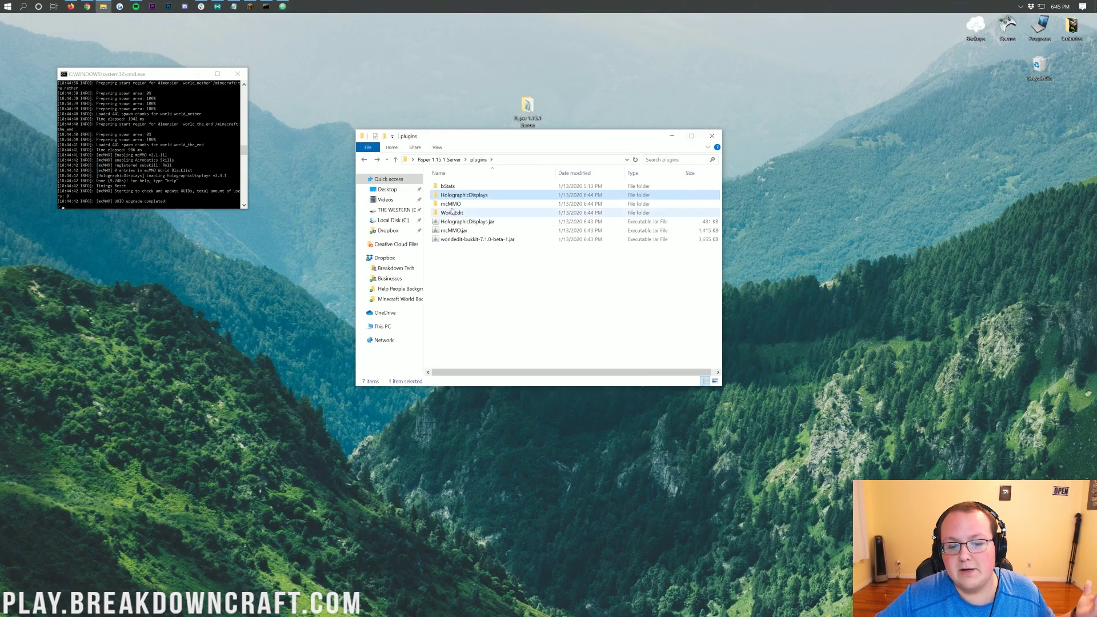
# Browse the WorldEdit, HolographicDisplays and mcMMO folders, then centre the Minecraft window
pyautogui.doubleClick(450, 213)
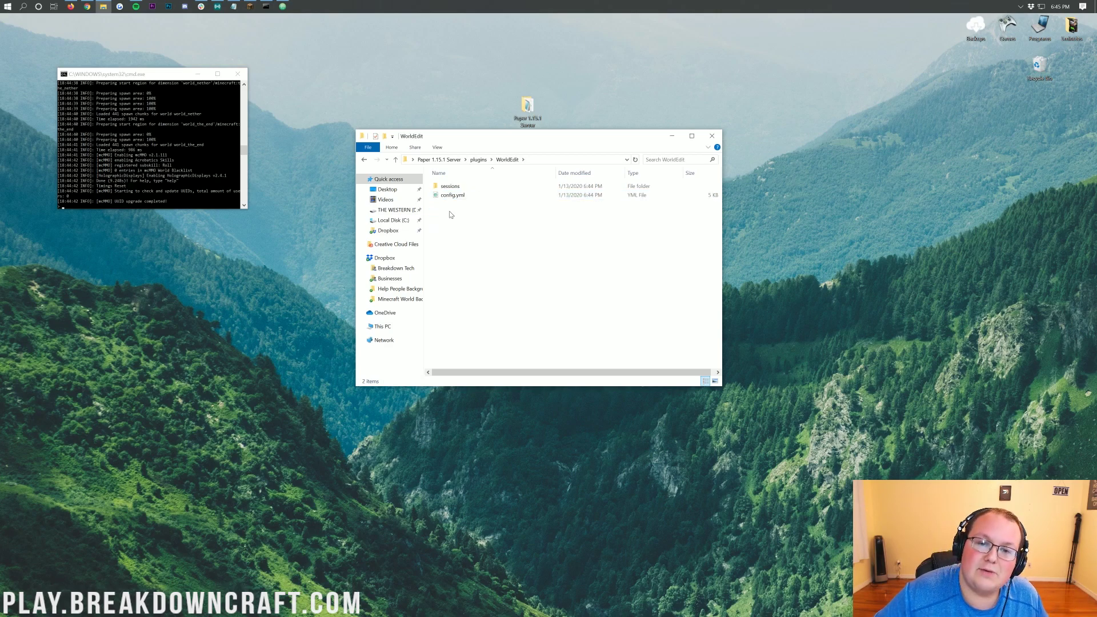
pyautogui.hotkey('alt', 'Left')
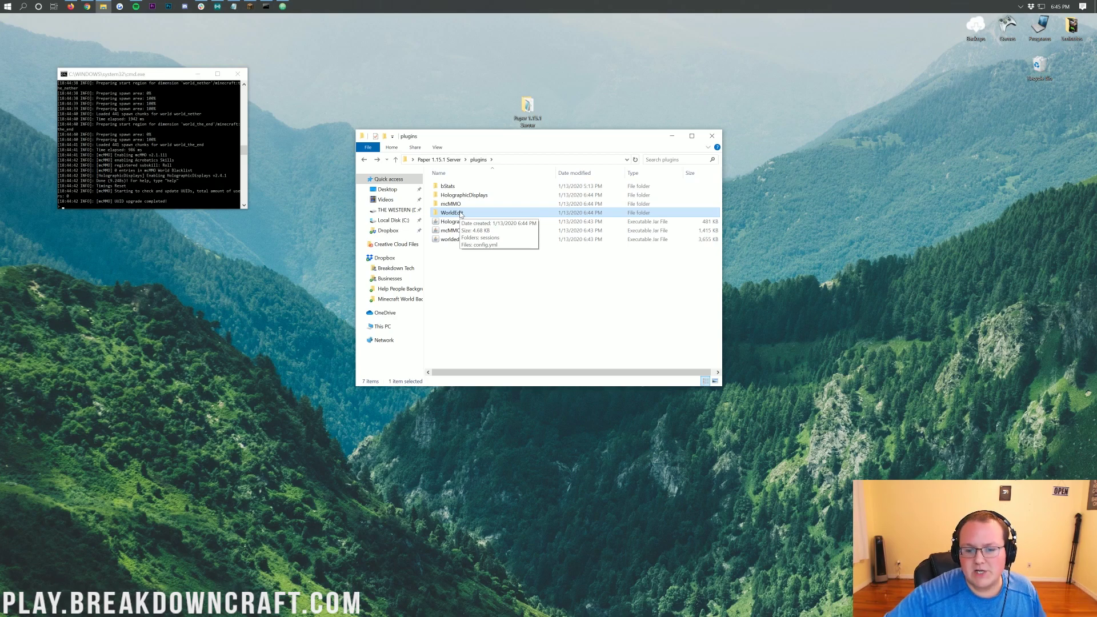
pyautogui.press('Up')
pyautogui.press('Up')
pyautogui.press('Return')
pyautogui.hotkey('alt', 'Left')
pyautogui.click(458, 213)
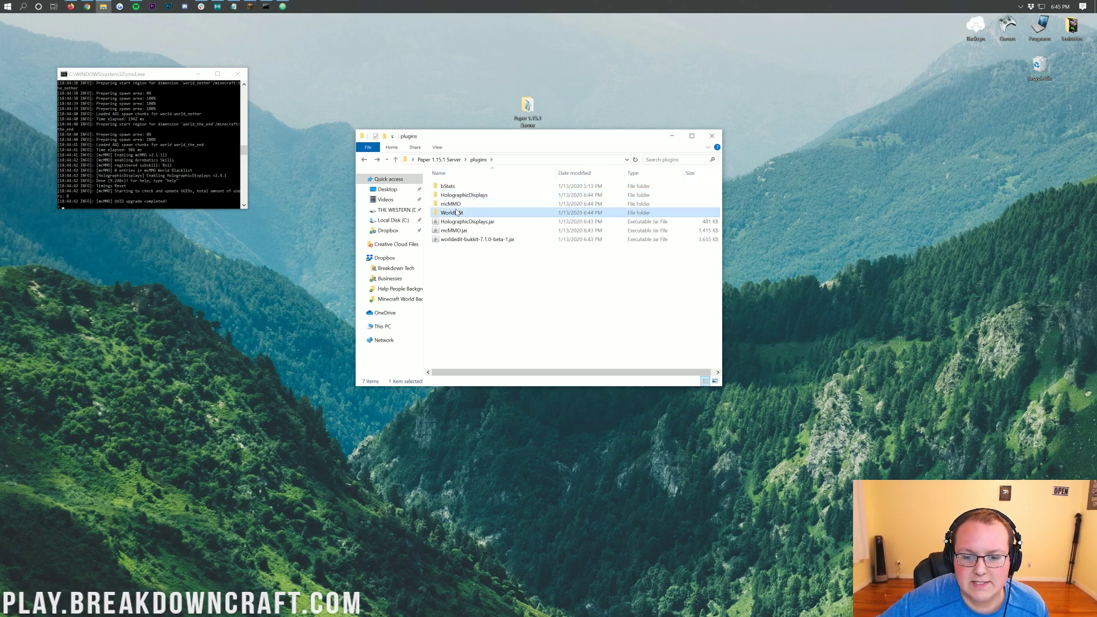
pyautogui.press('Up')
pyautogui.press('Return')
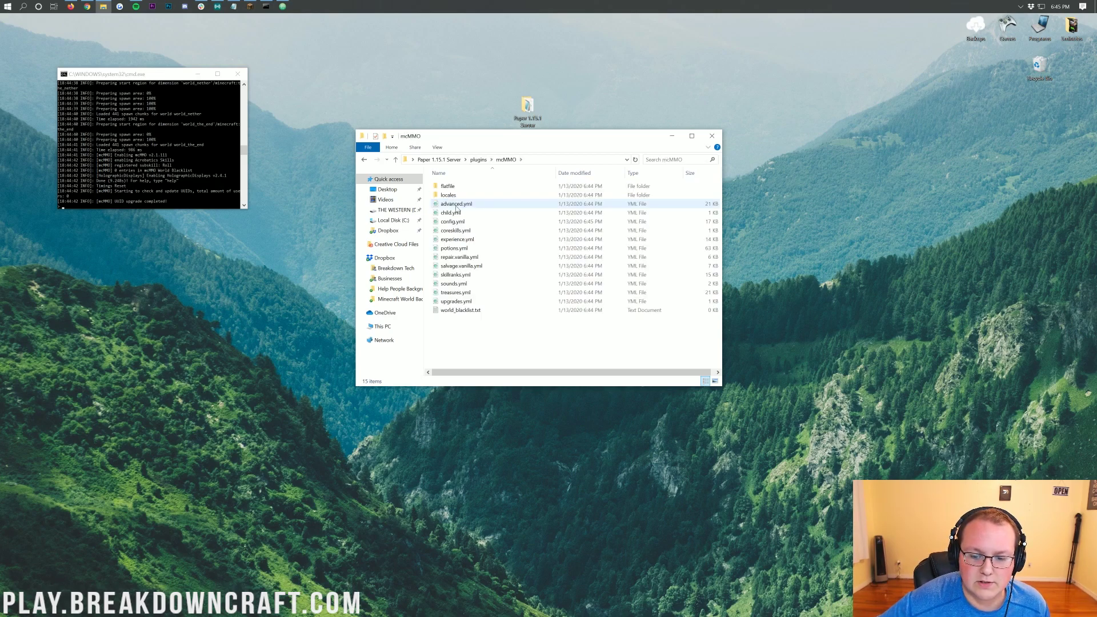
pyautogui.hotkey('alt', 'Left')
pyautogui.hotkey('alt', 'Left')
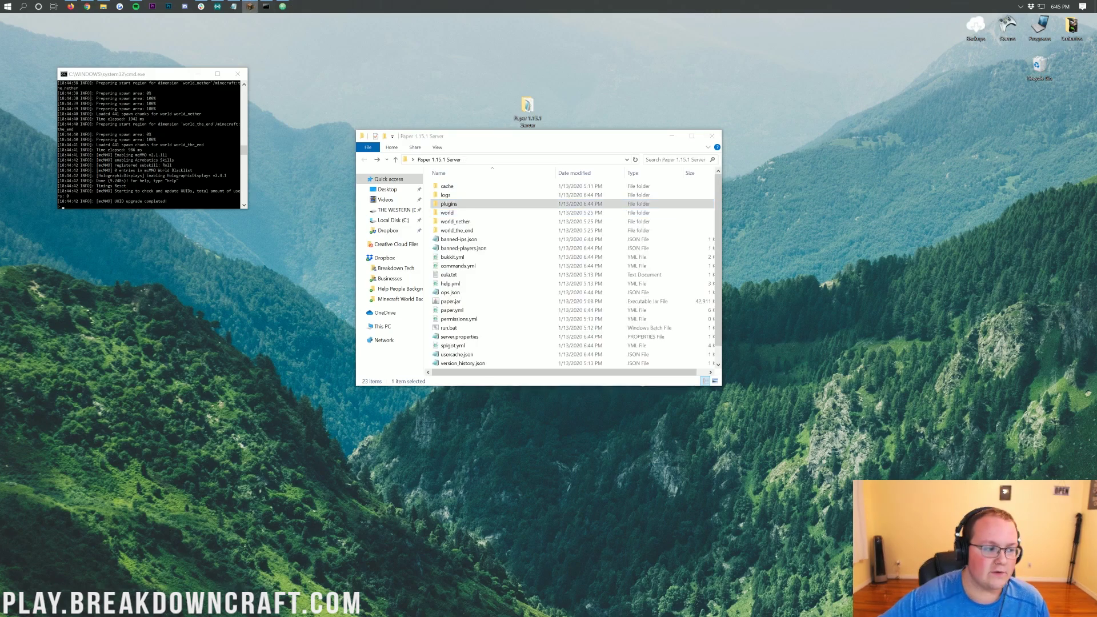
pyautogui.moveTo(548, 383); pyautogui.dragTo(660, 129)
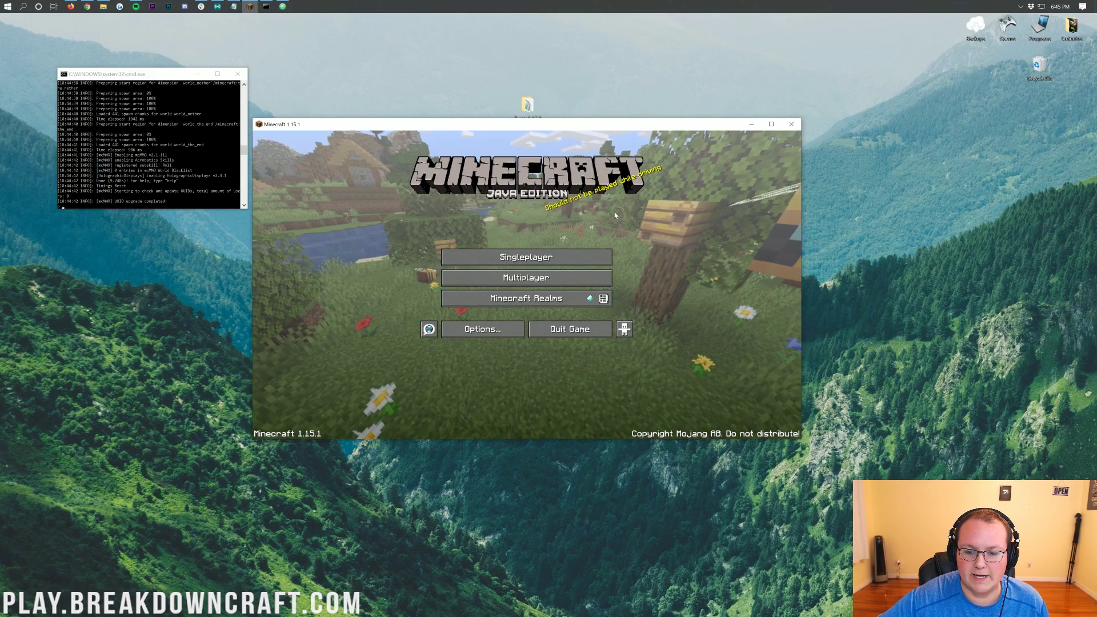
# Open Multiplayer's Direct Connect screen with 192.168.1.123, then cancel back to the server list
pyautogui.click(546, 278)
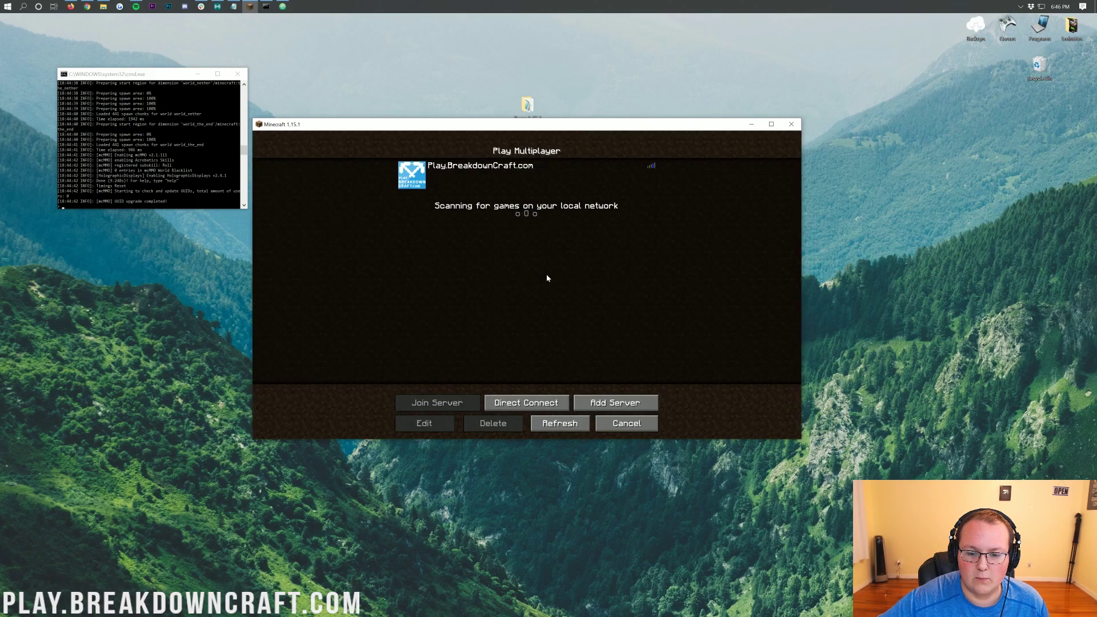
pyautogui.click(522, 402)
pyautogui.click(530, 328)
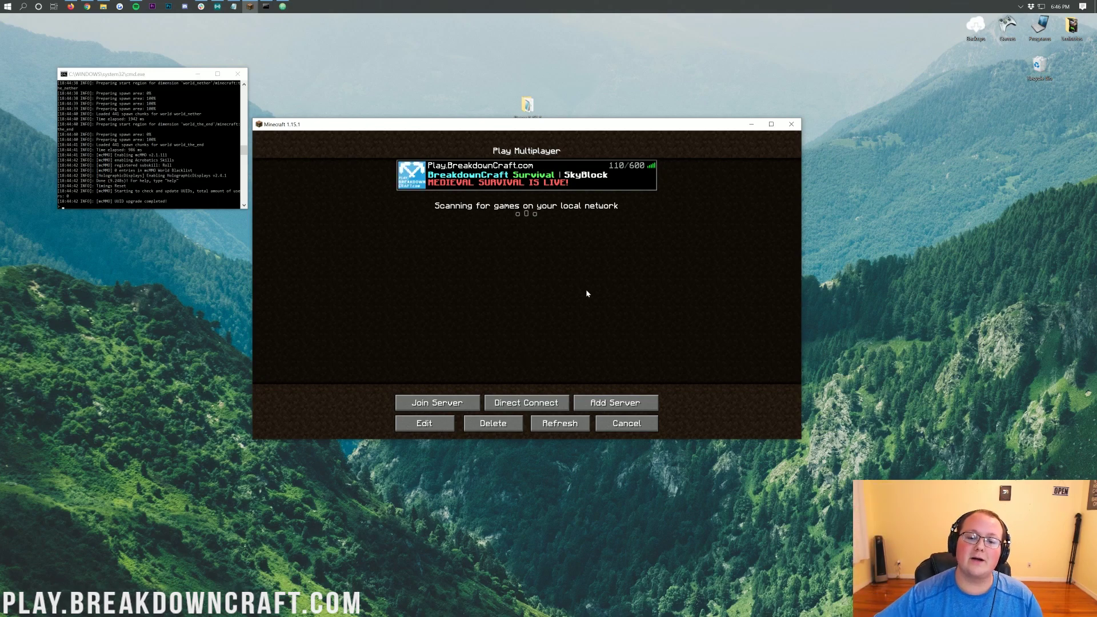
# Join the server at 192.168.1.123 and run /pl to confirm the three plugins loaded
pyautogui.click(508, 401)
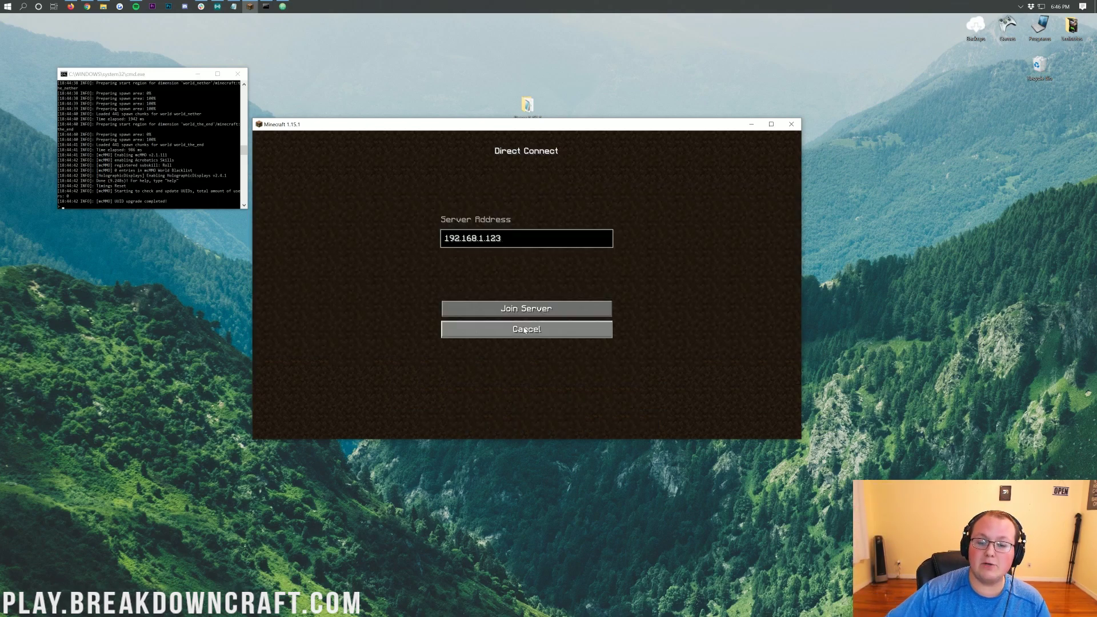
pyautogui.click(520, 309)
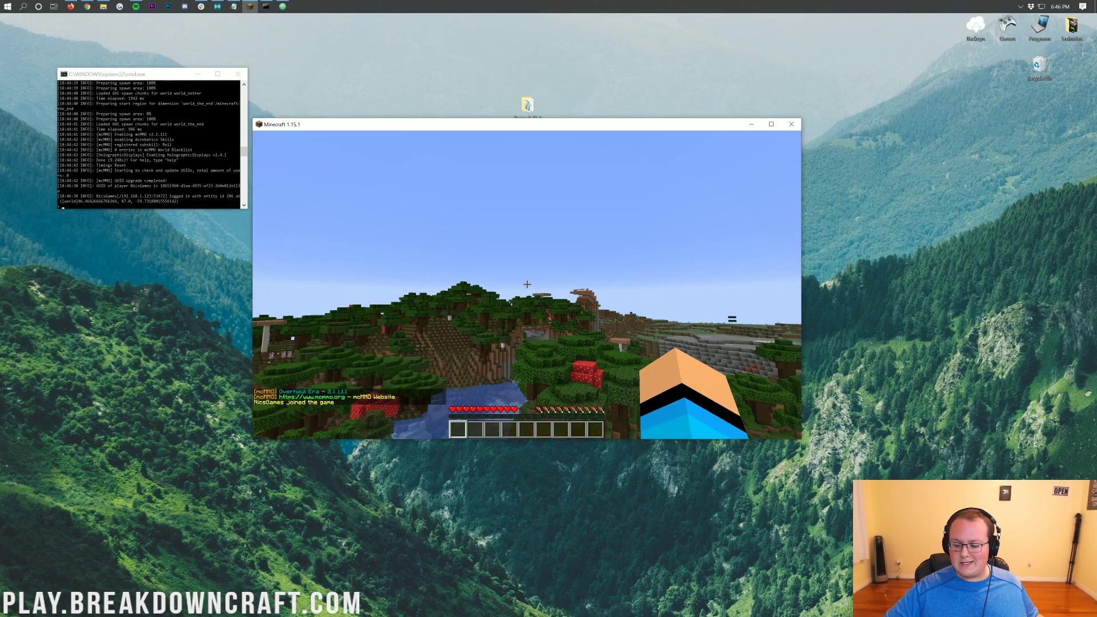
pyautogui.press('/')
pyautogui.write('plugins')
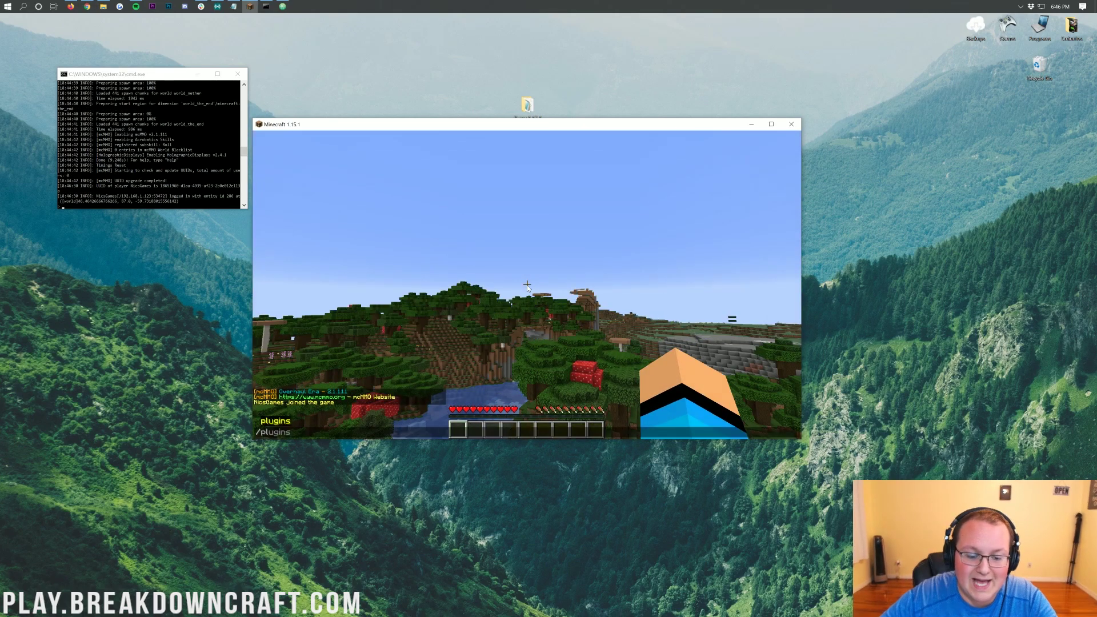
pyautogui.press('Return')
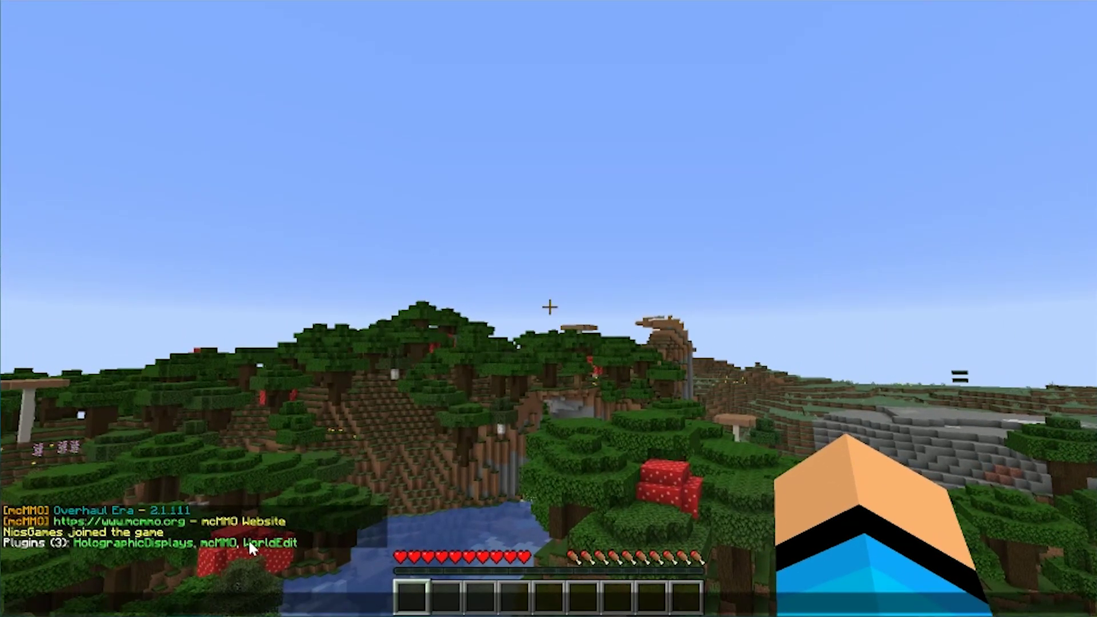
pyautogui.press('Escape')
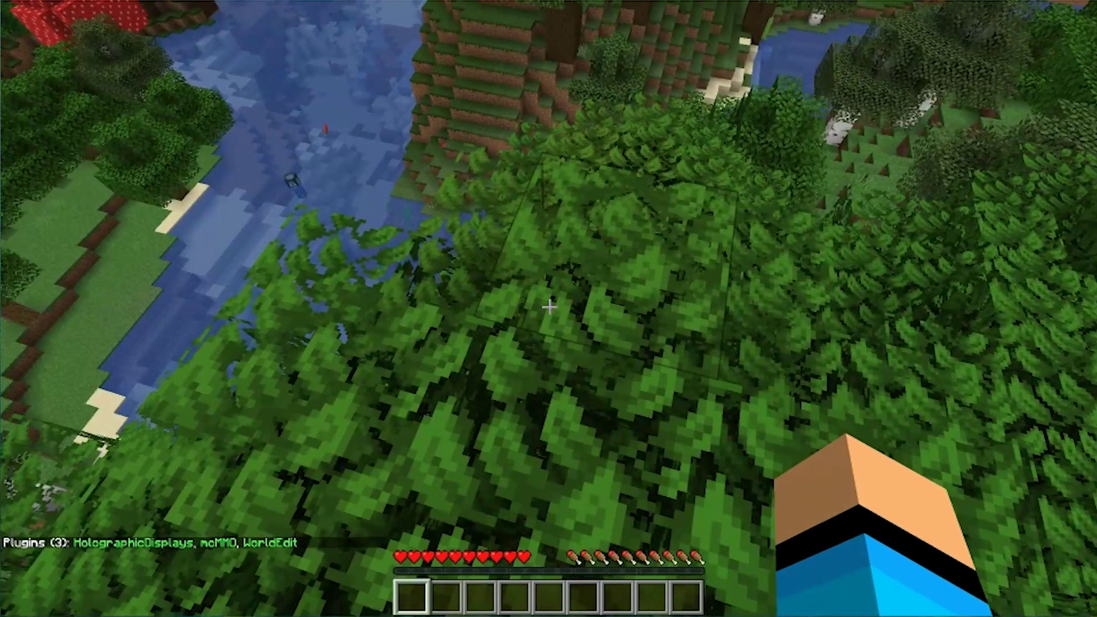
# Drop down the slope and mine dirt blocks, raising mcMMO Acrobatics to level 6
pyautogui.click(550, 307)
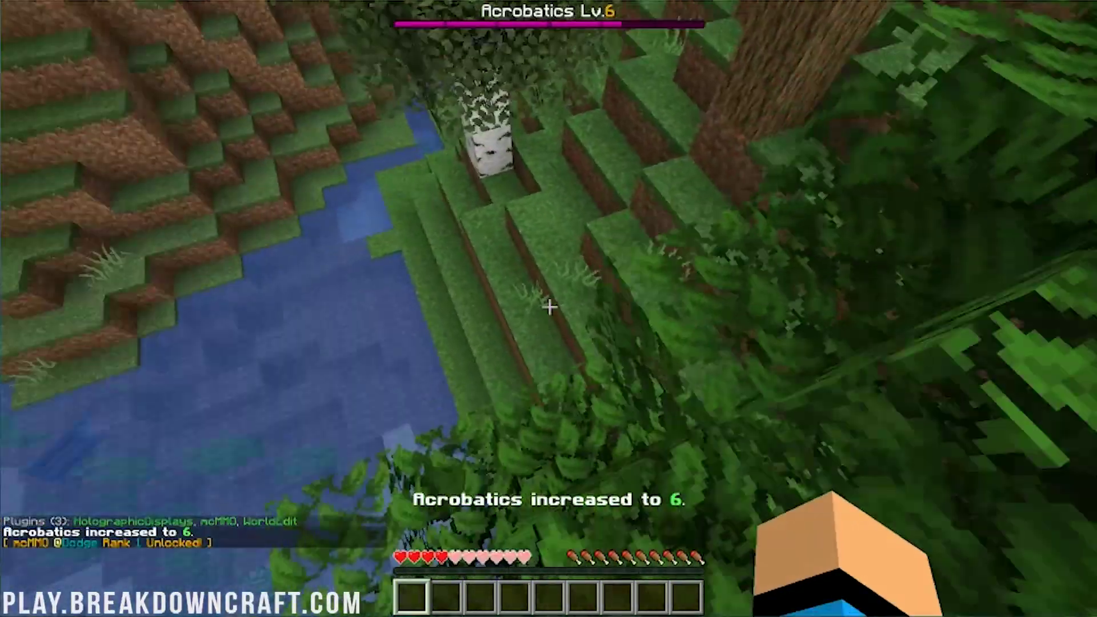
pyautogui.click(550, 308)
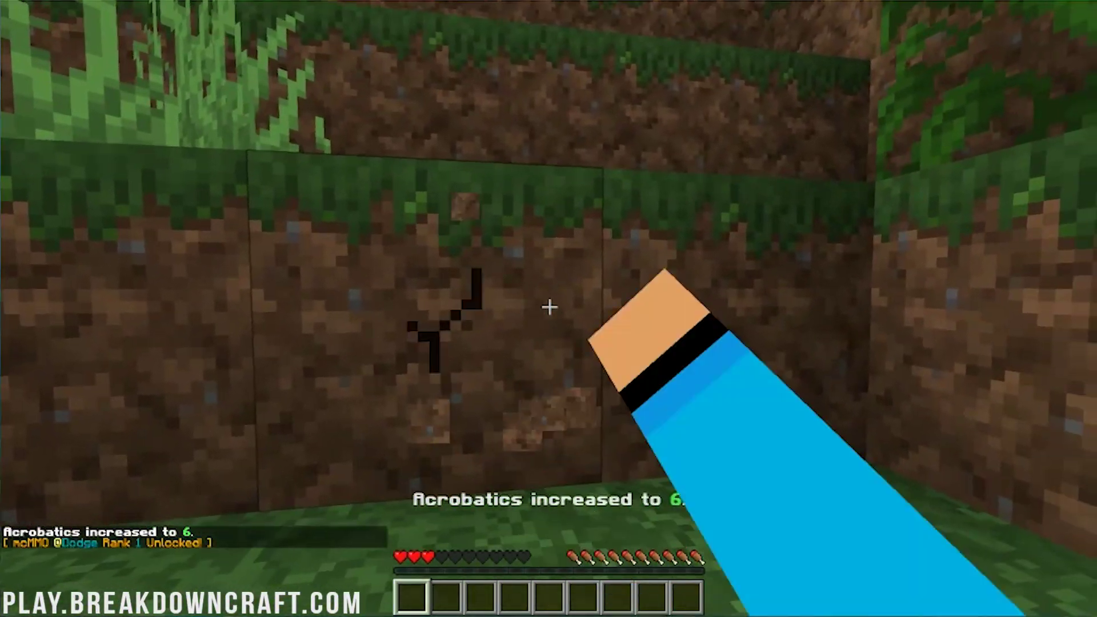
pyautogui.click(549, 307)
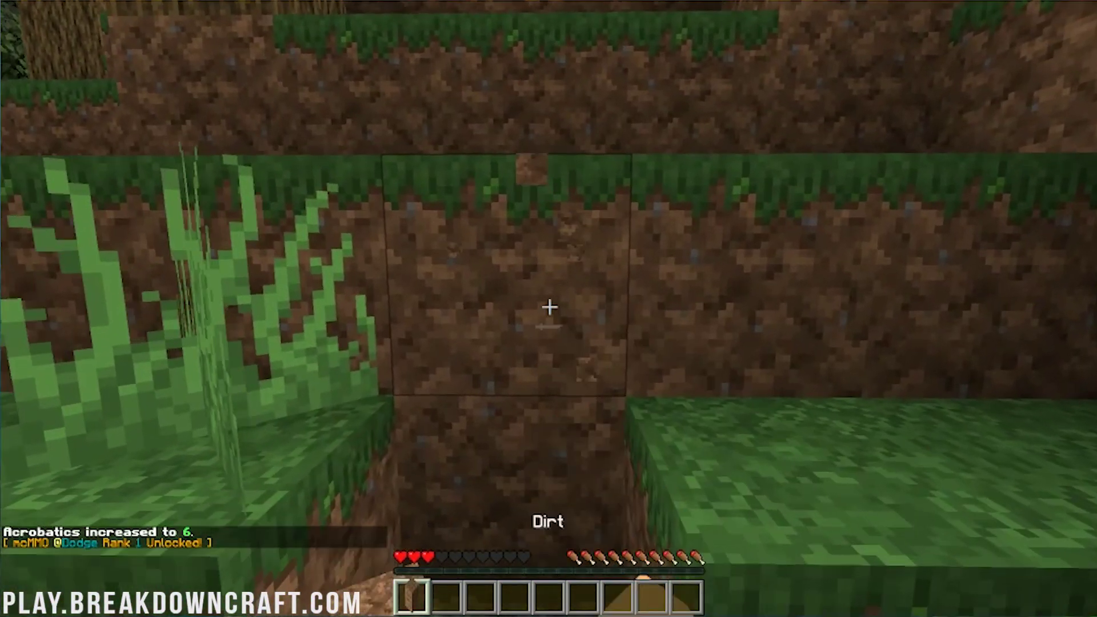
pyautogui.click(550, 308)
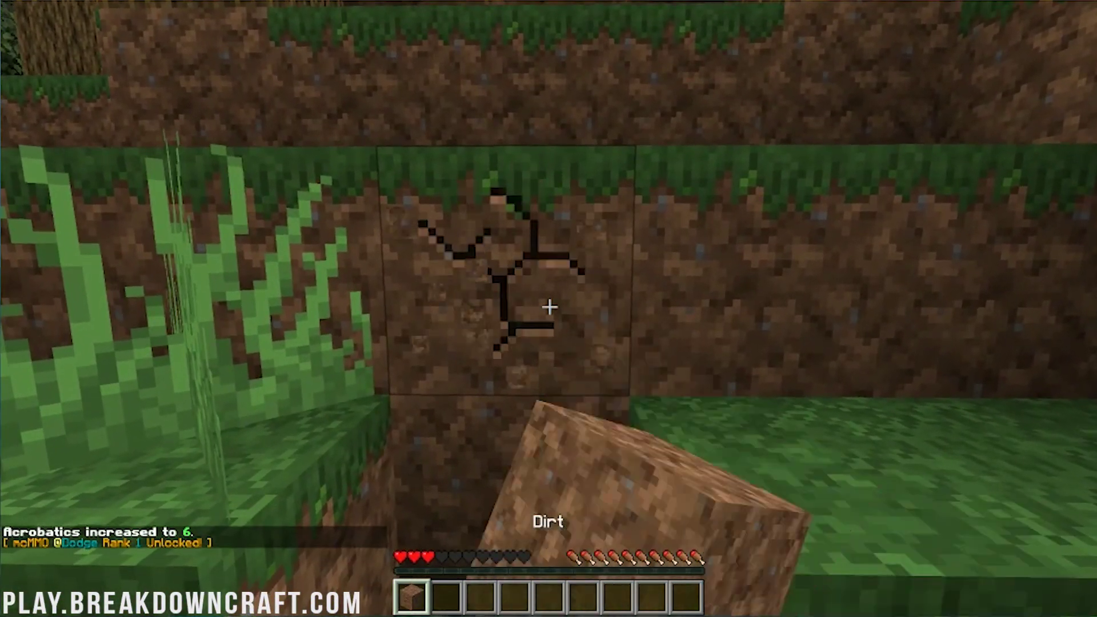
pyautogui.click(550, 307)
pyautogui.click(549, 307)
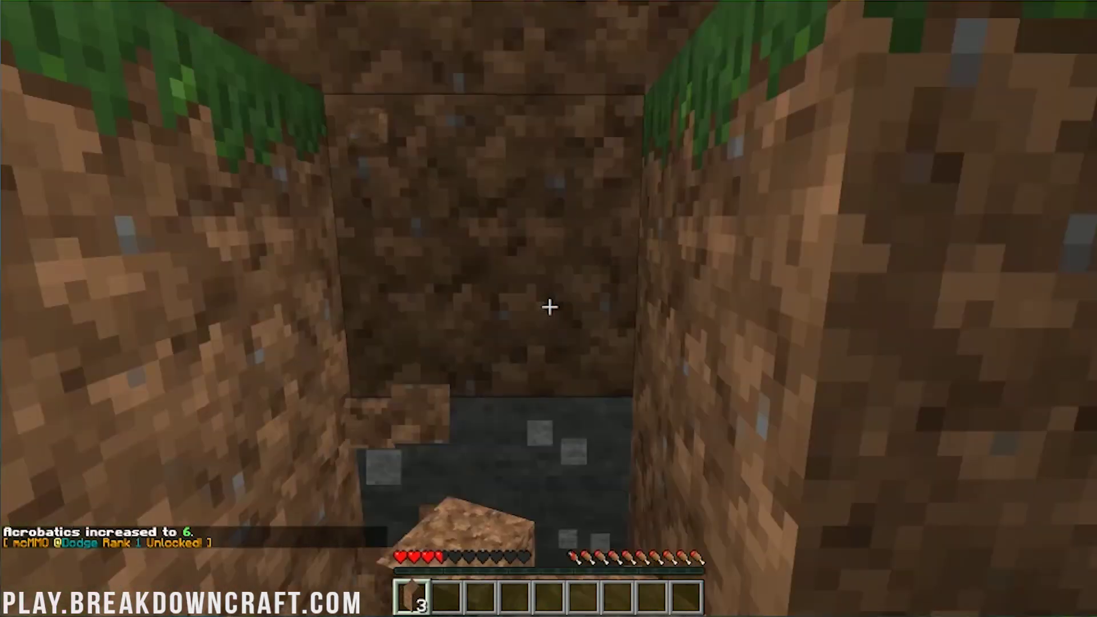
# Break six dirt and grass blocks, then walk over to collect the dropped dirt
pyautogui.click(550, 307)
pyautogui.click(550, 307)
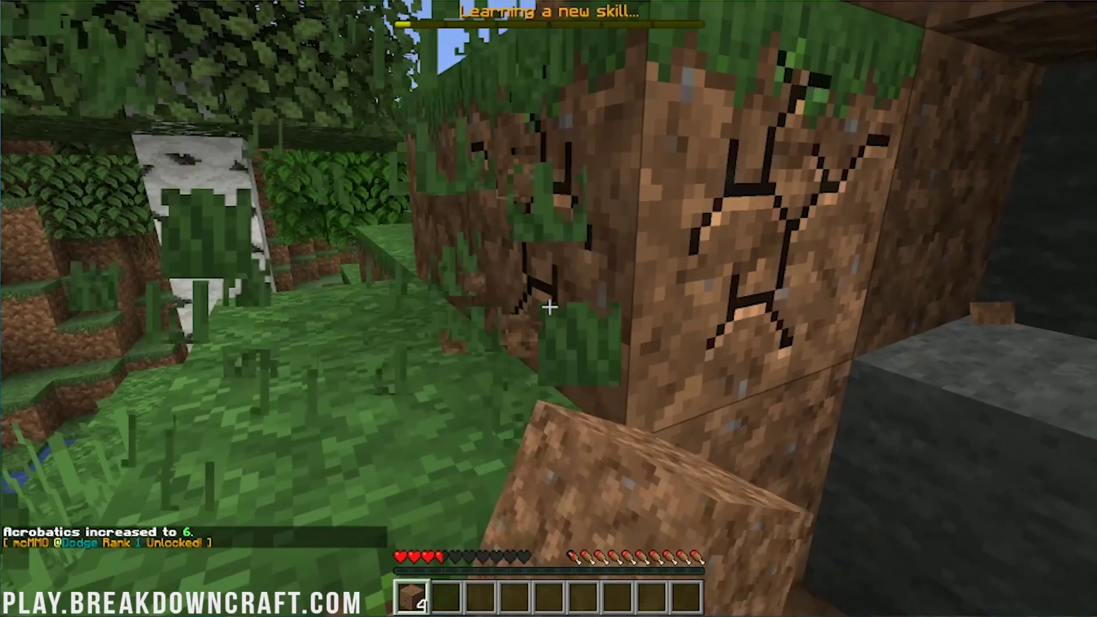
pyautogui.click(549, 307)
pyautogui.click(550, 307)
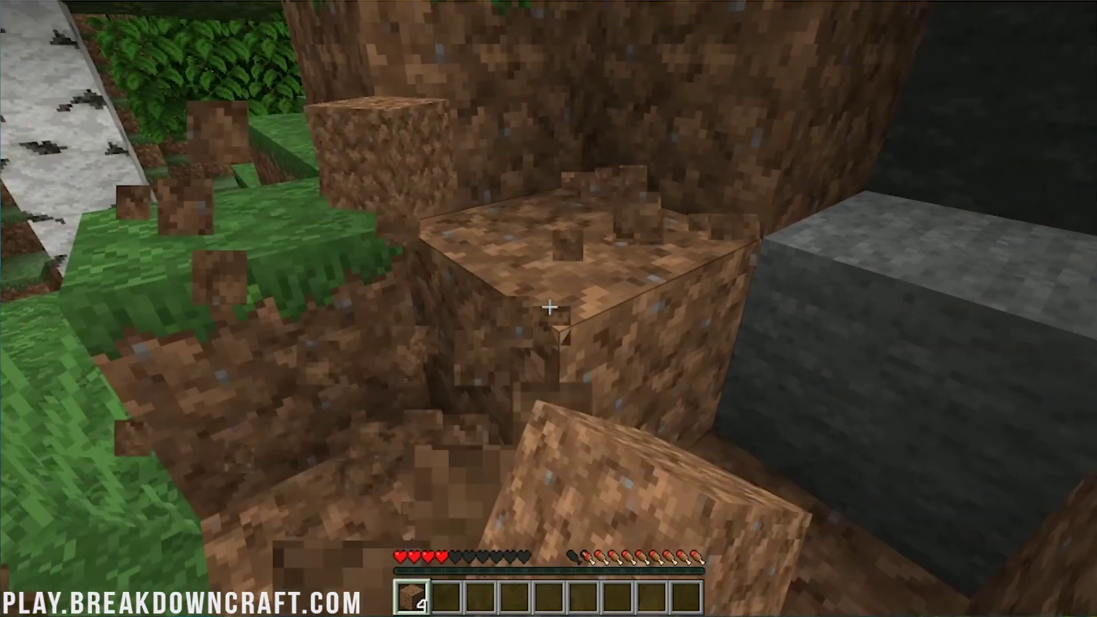
pyautogui.click(549, 307)
pyautogui.click(549, 307)
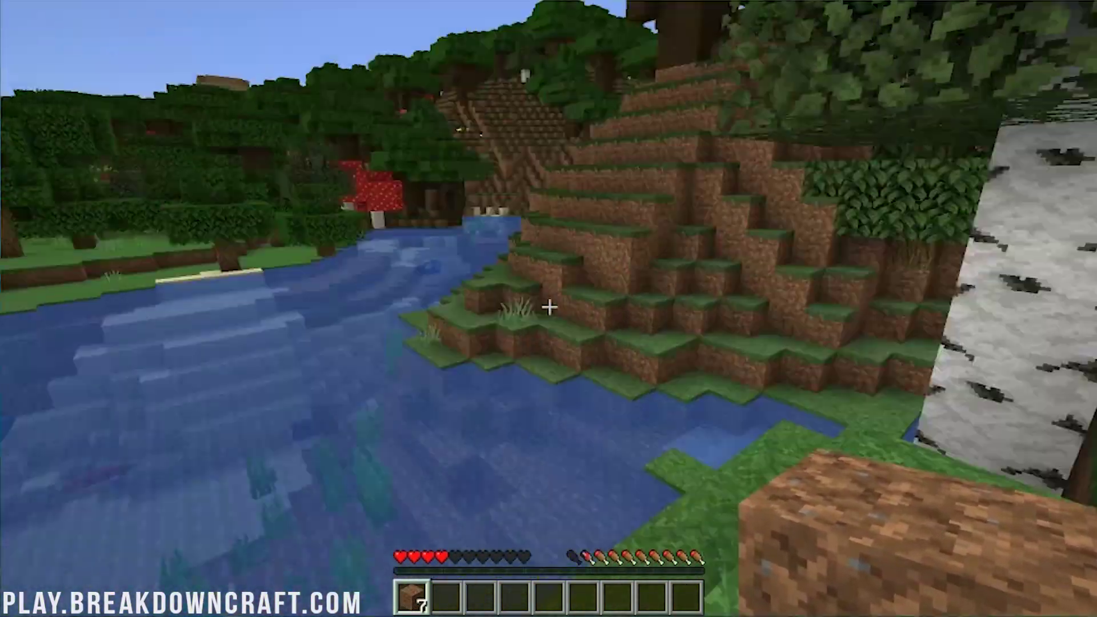
pyautogui.press('w')
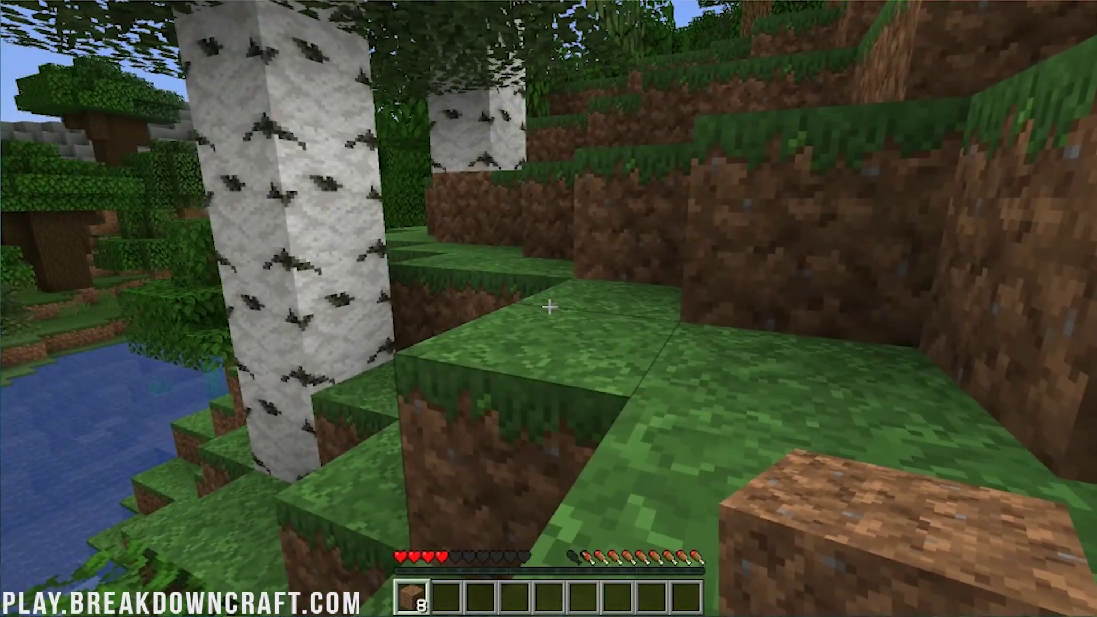
# Try creating a hologram with /holo create test &b te, which is refused for lack of permission
pyautogui.press('/')
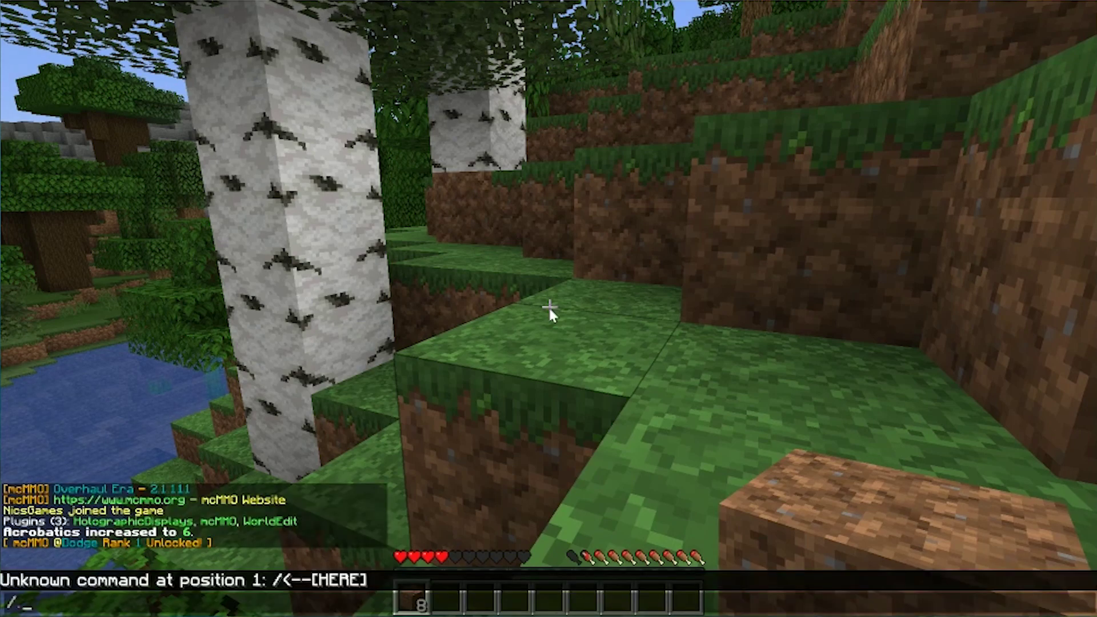
pyautogui.write('holo create te')
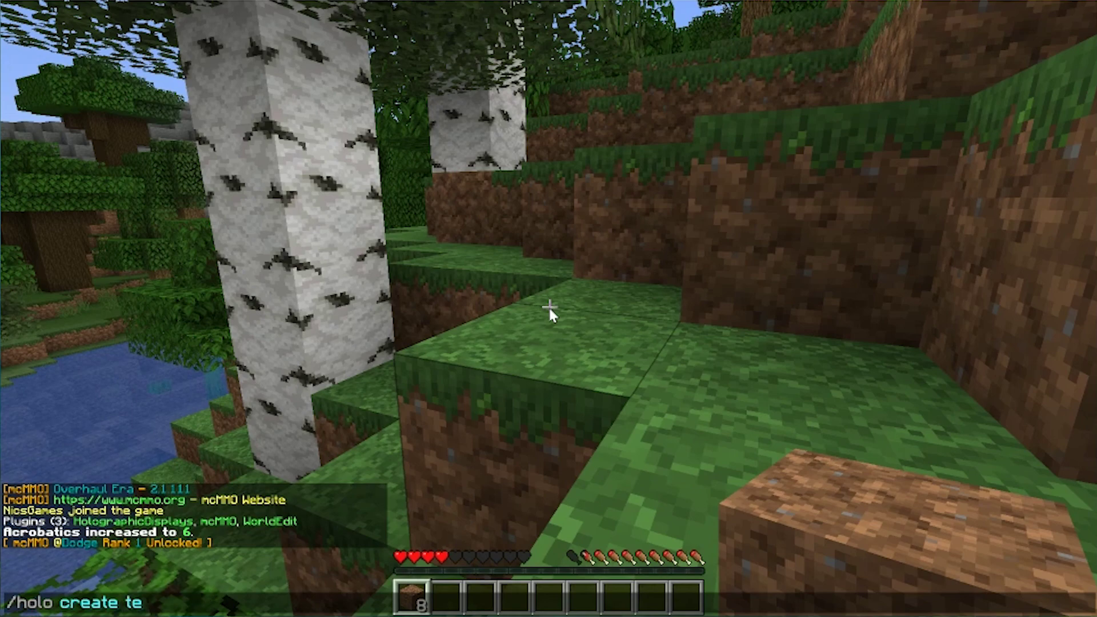
pyautogui.write('st &b te')
pyautogui.press('Return')
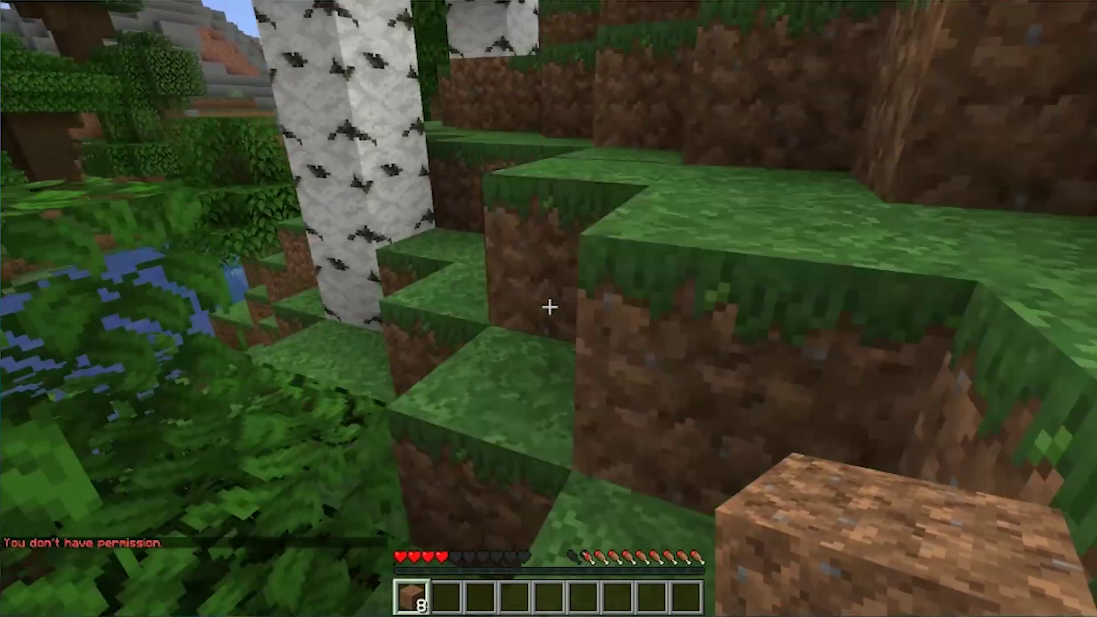
# Make the player a server operator from the console
pyautogui.press('t')
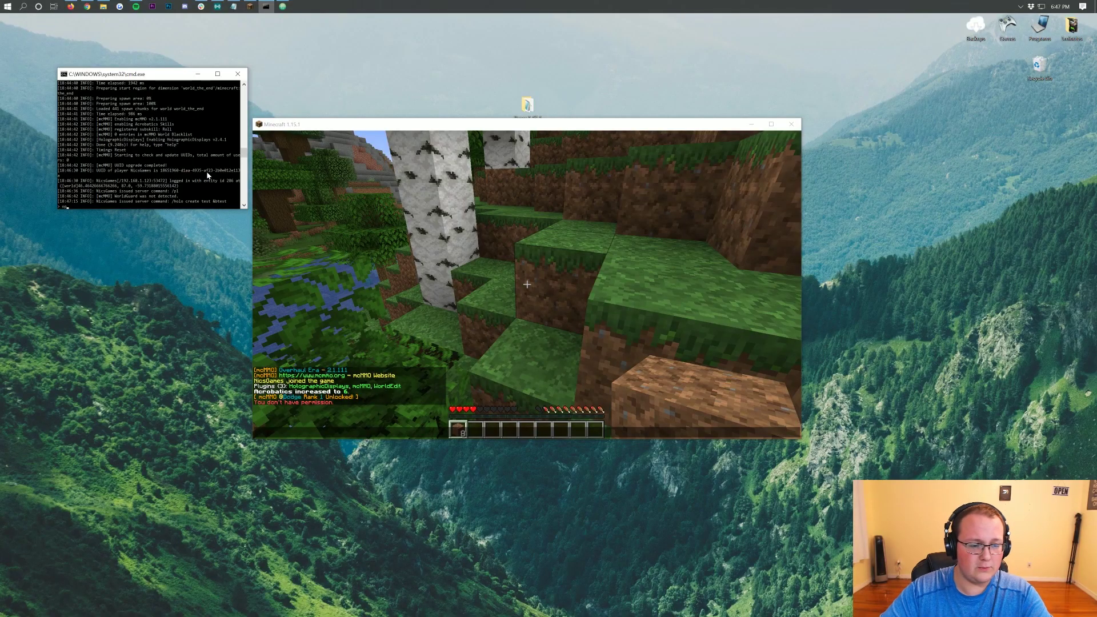
pyautogui.write('nicsgames')
pyautogui.press('Return')
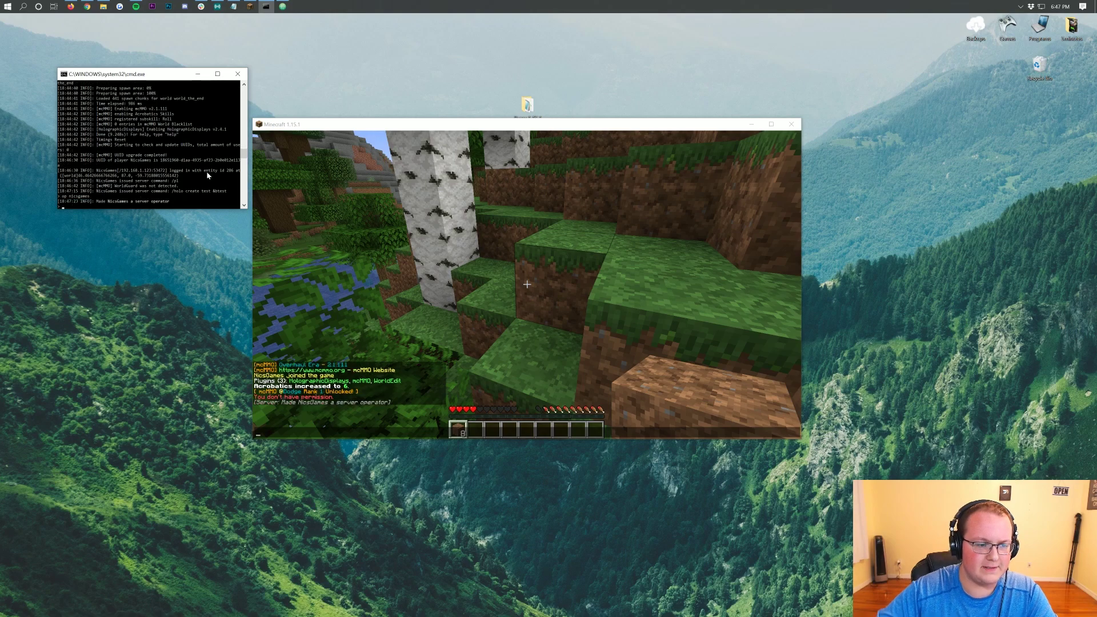
# Back in the game, switch to Creative Mode with a gamemode chat command
pyautogui.click(590, 258)
pyautogui.write('/gmae')
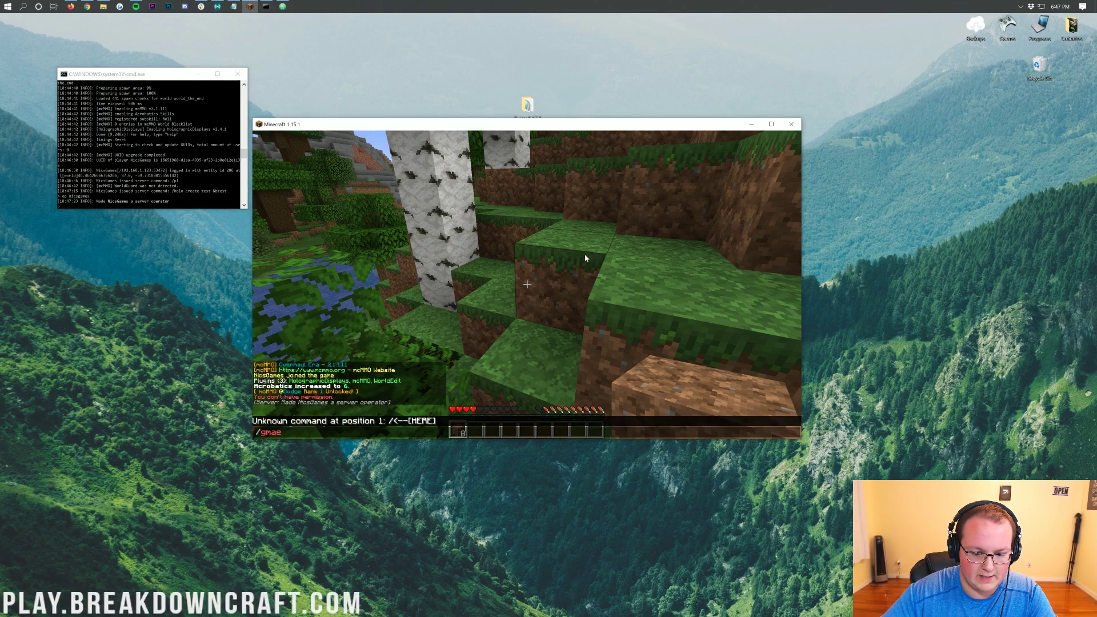
pyautogui.press('BackSpace')
pyautogui.write('sk')
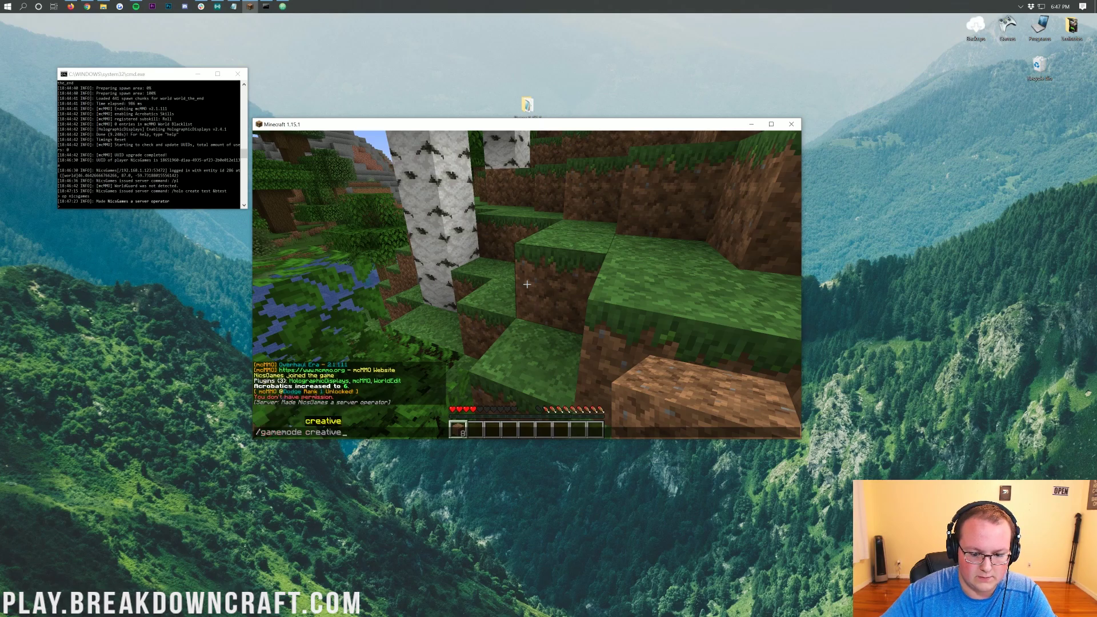
pyautogui.press('Return')
# Re-run the recalled /holo create test command to create the hologram 'test'
pyautogui.press('t')
pyautogui.press('Up')
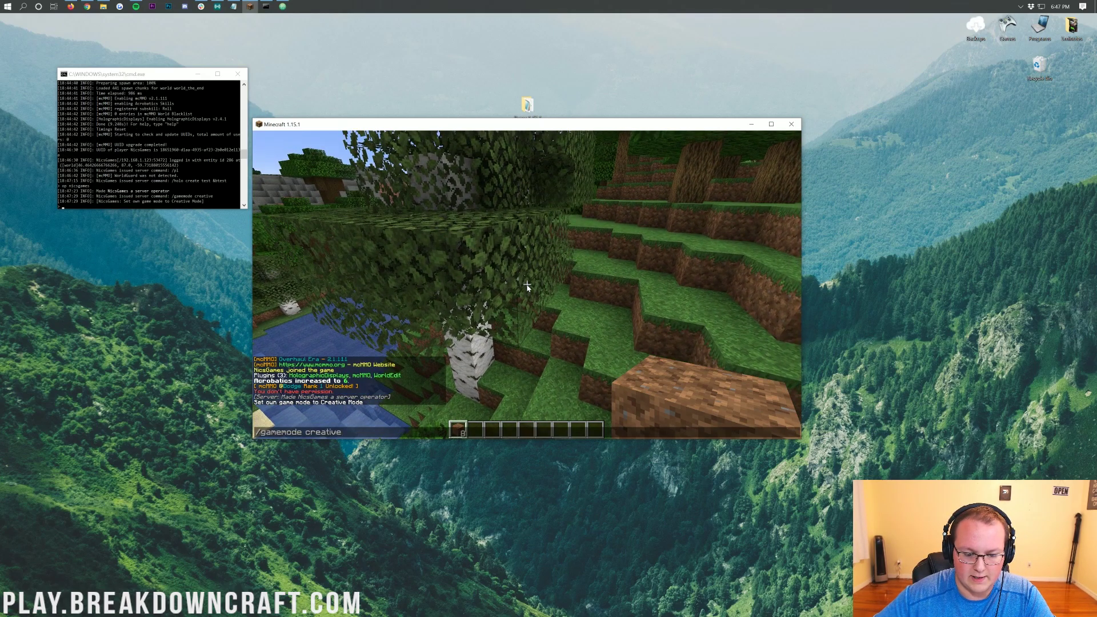
pyautogui.press('Up')
pyautogui.press('Return')
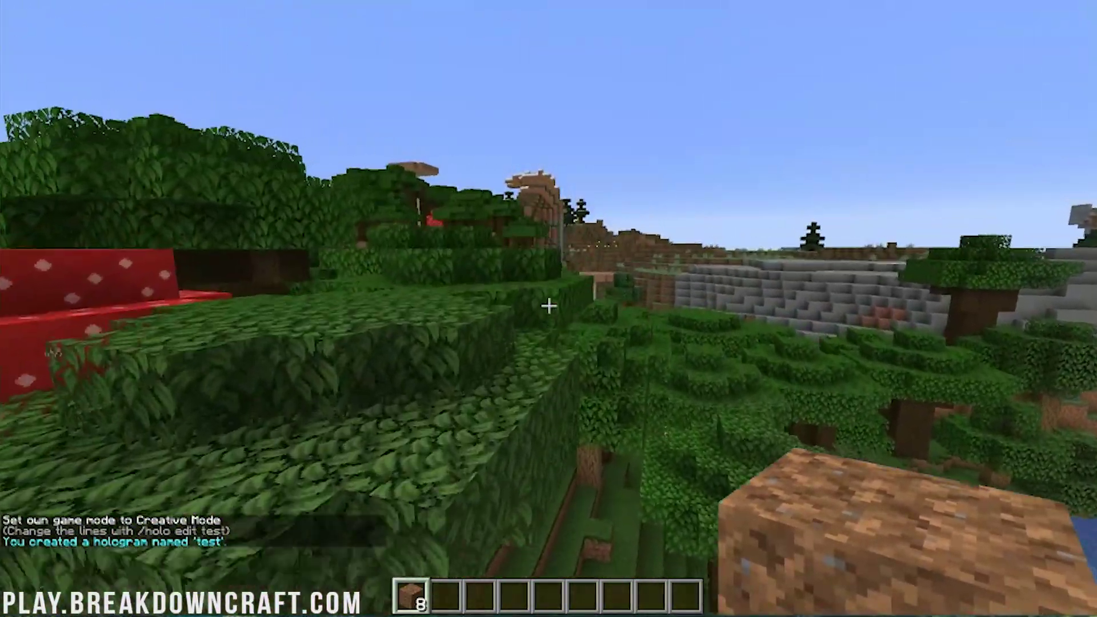
# Get the WorldEdit wand with /wand, mark the first corner on the grass, and try //set dia
pyautogui.write('t/w')
pyautogui.write('and')
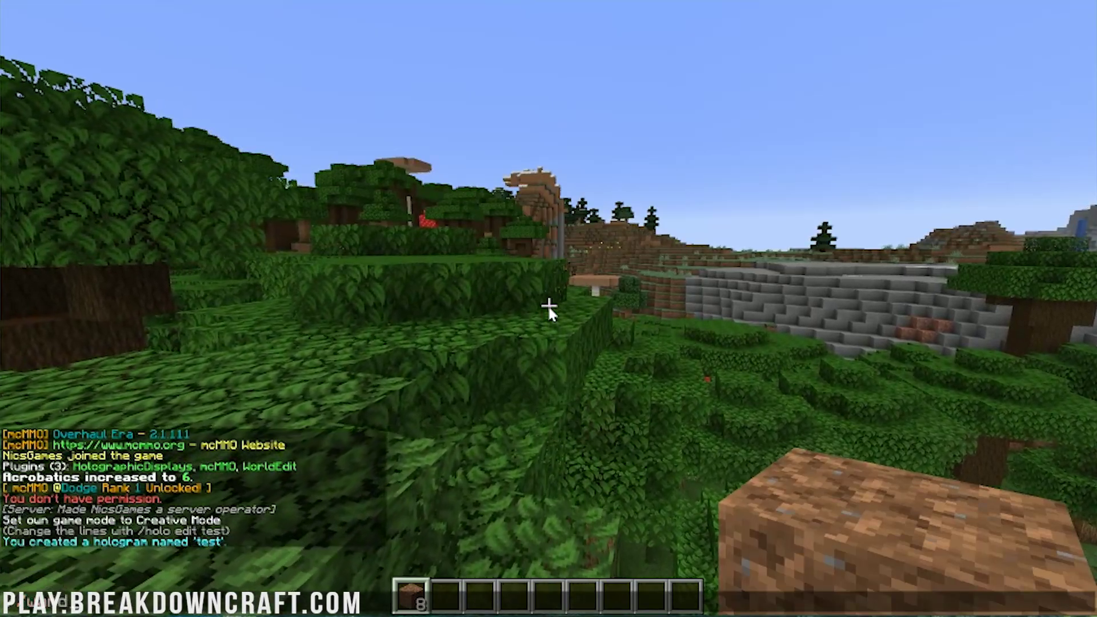
pyautogui.press('Return')
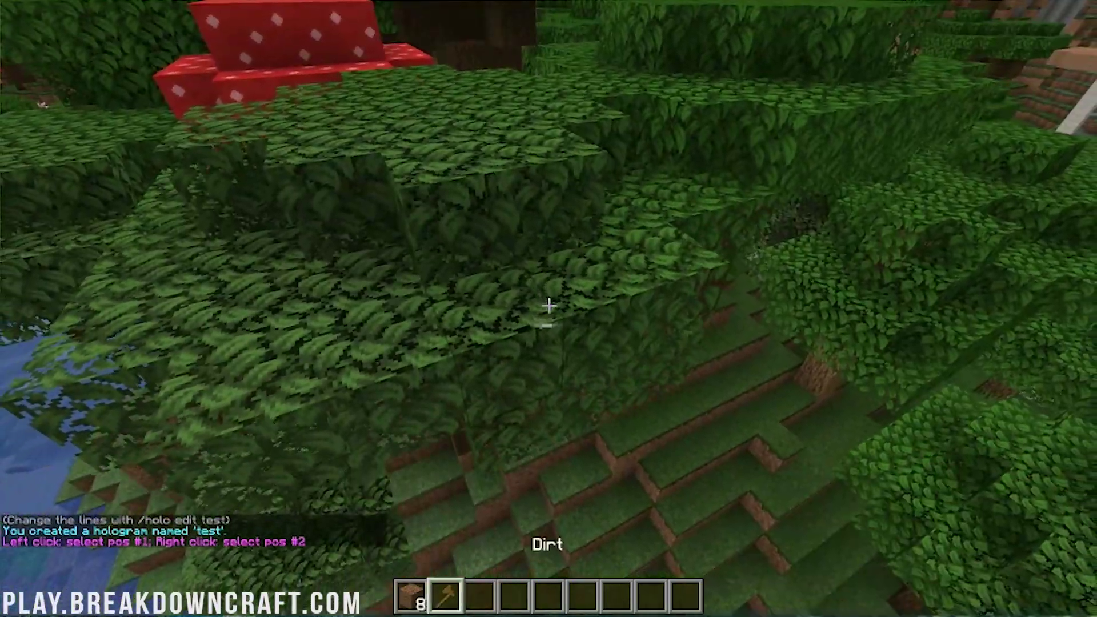
pyautogui.press('2')
pyautogui.click(548, 306)
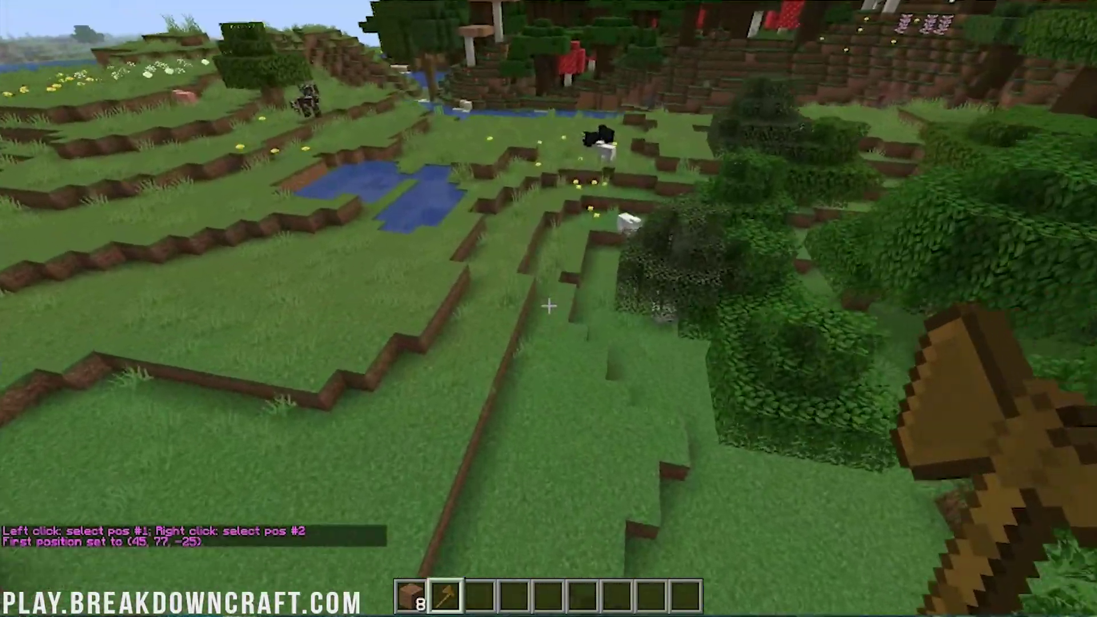
pyautogui.click(549, 307)
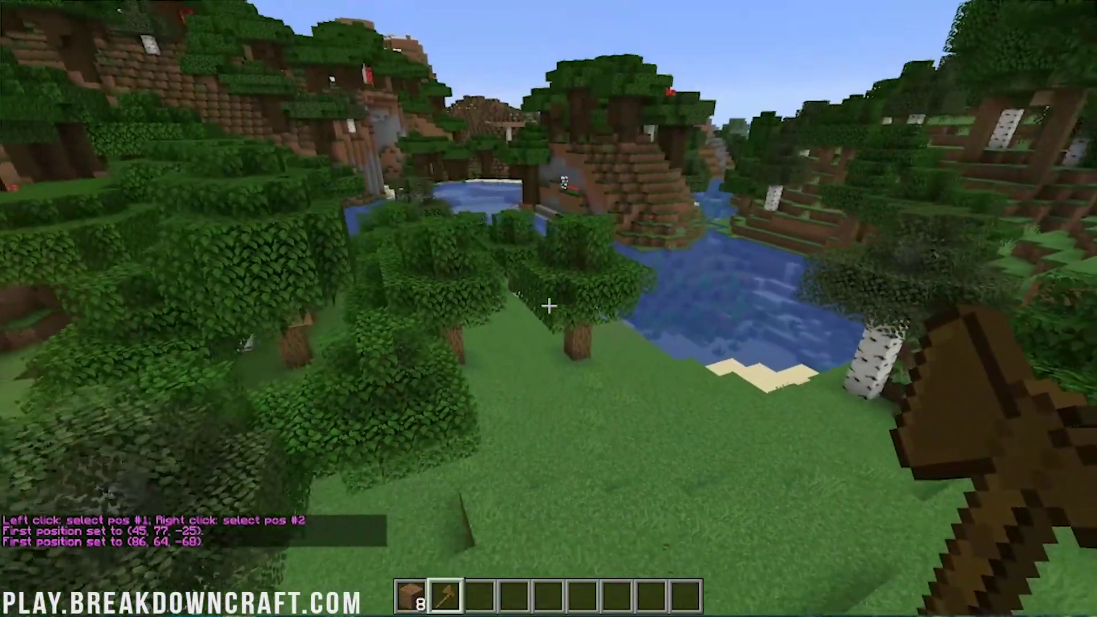
pyautogui.write('//set dia')
pyautogui.press('Return')
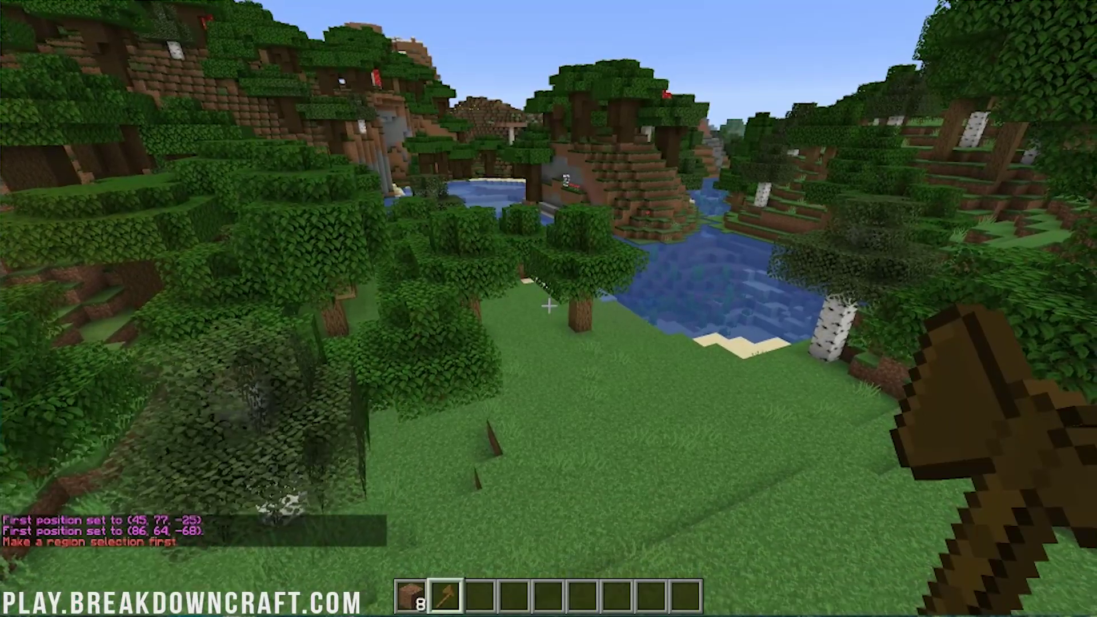
# Fly across the lake to the stone hillside and mark the second corner there
pyautogui.press('w')
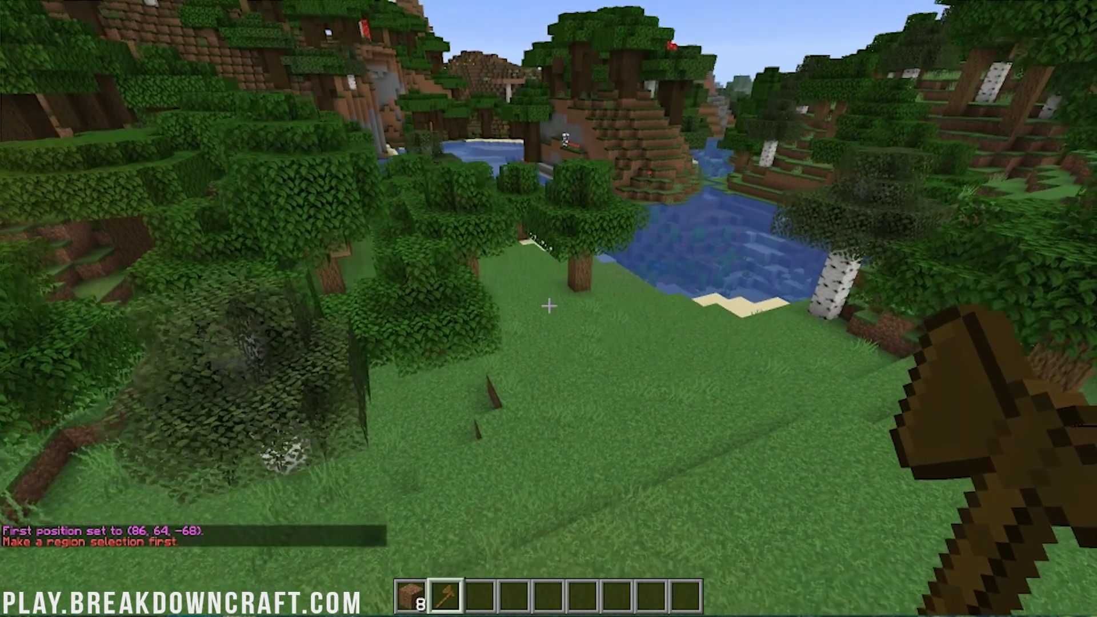
pyautogui.press('w')
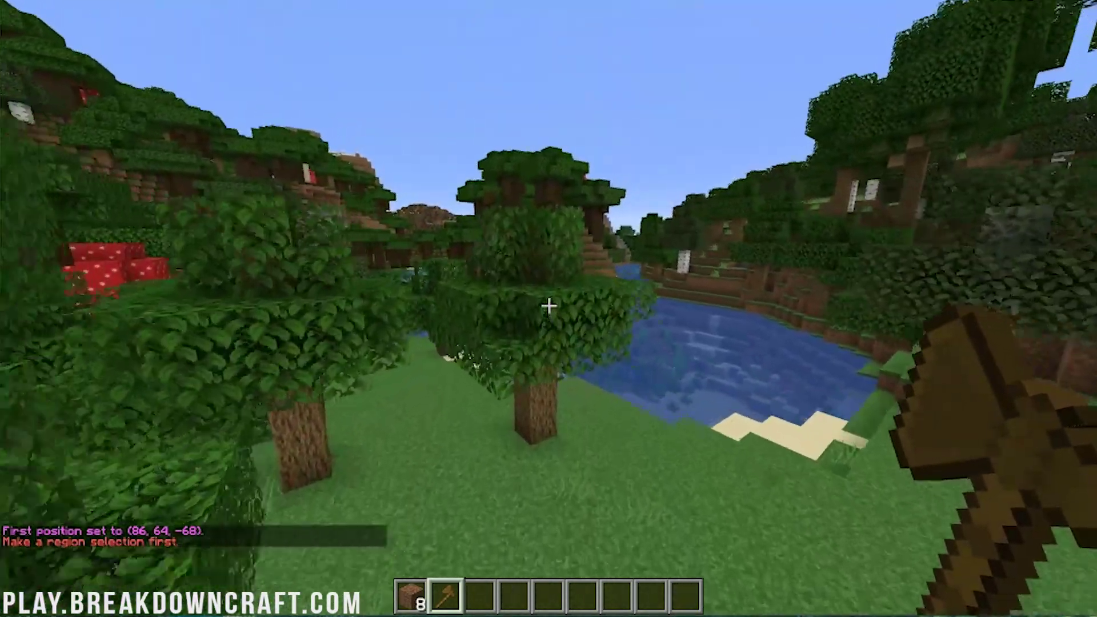
pyautogui.press('w')
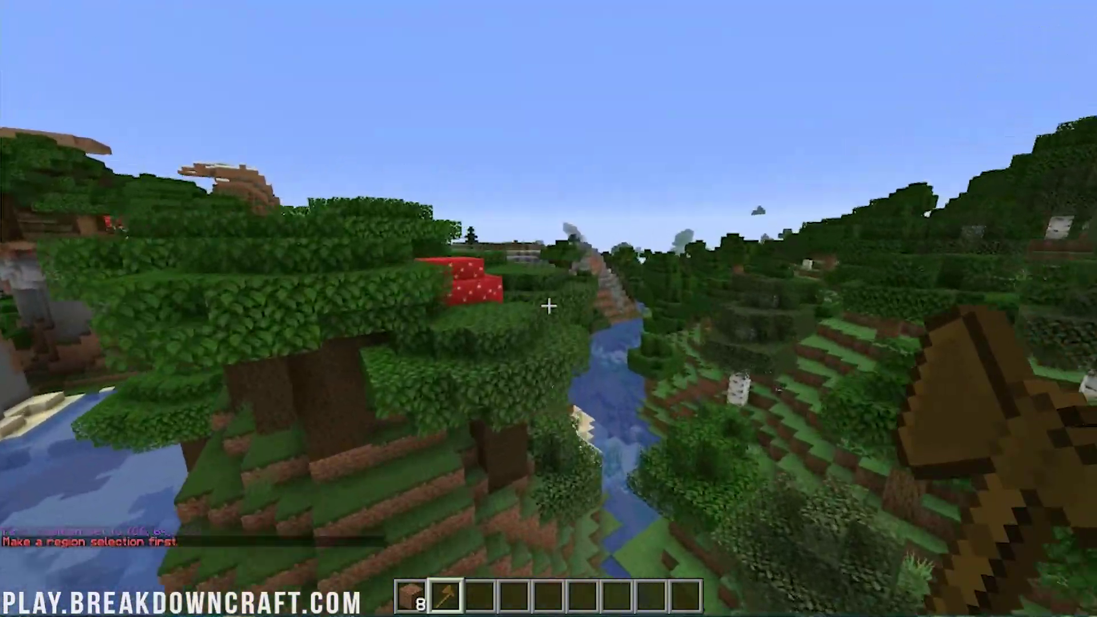
pyautogui.press('w')
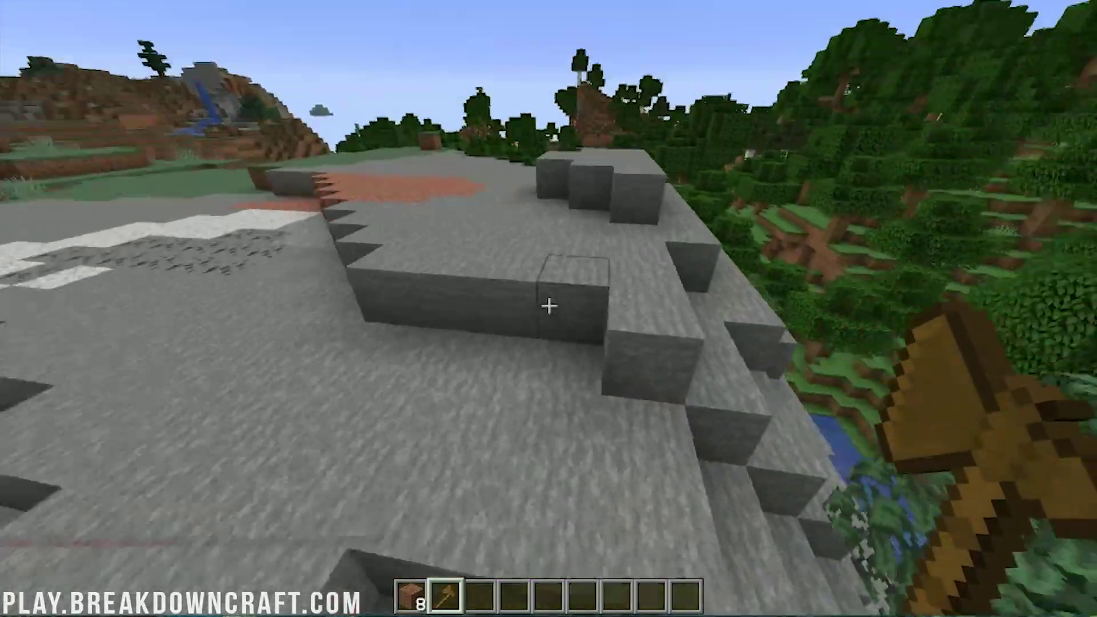
pyautogui.rightClick(549, 307)
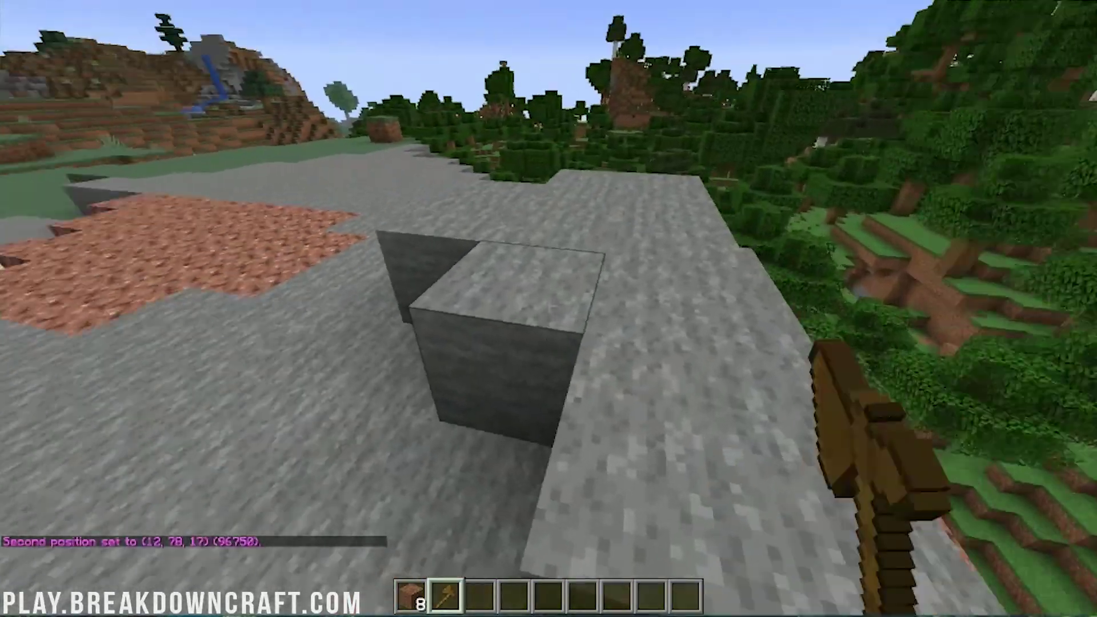
# Fill the region with //set minecraft:diamond_block and rise up to view the diamond floor
pyautogui.write('t//set minecraft:diamond_block')
pyautogui.press('Return')
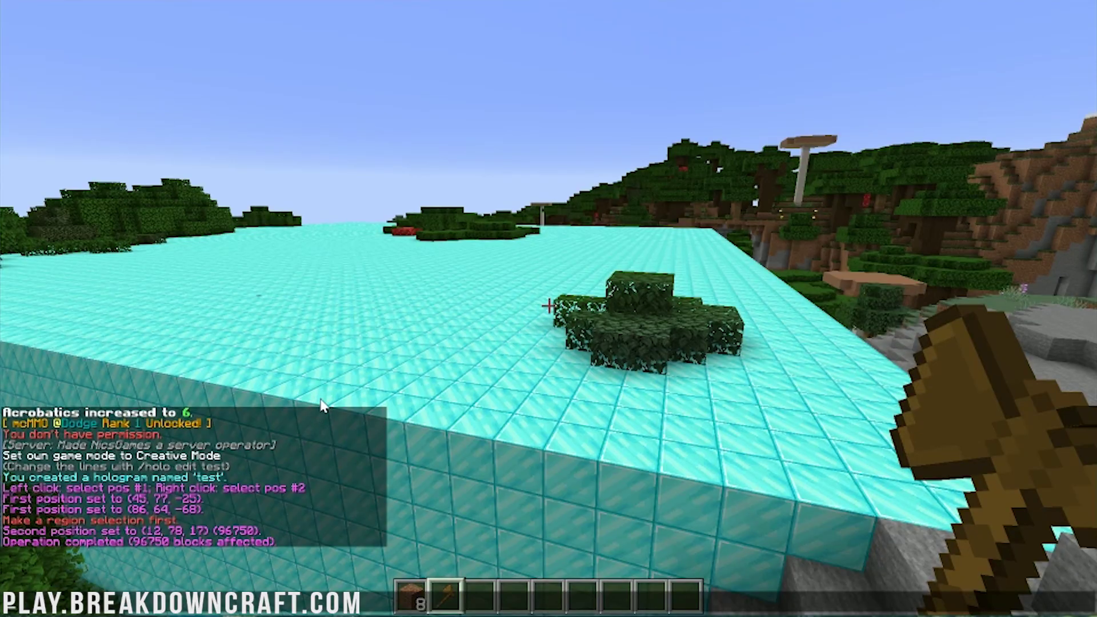
pyautogui.press('Escape')
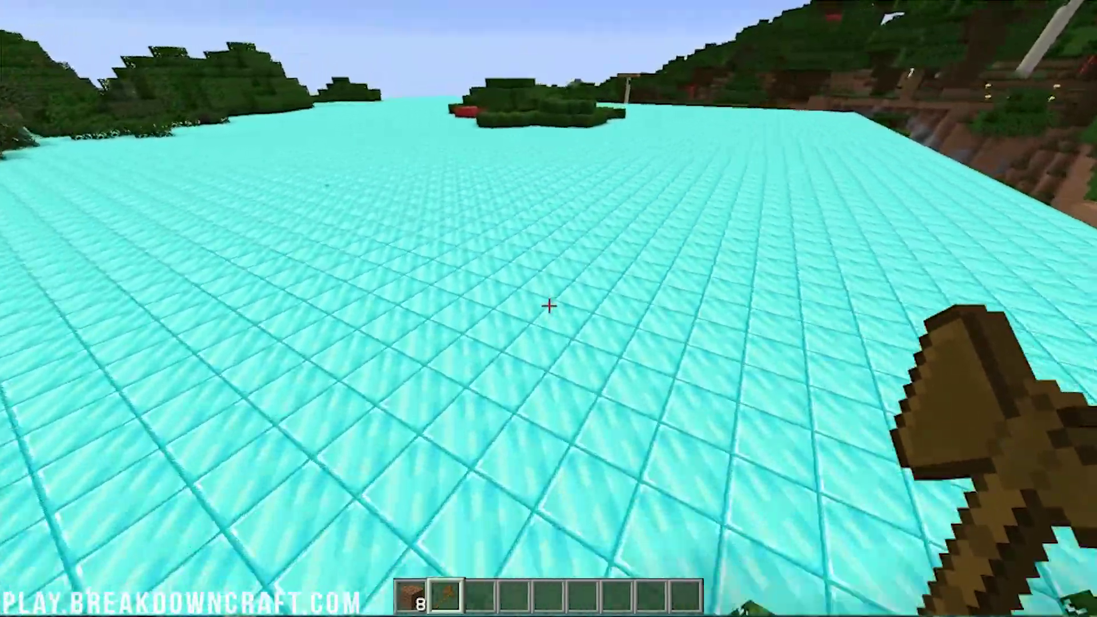
pyautogui.press('space')
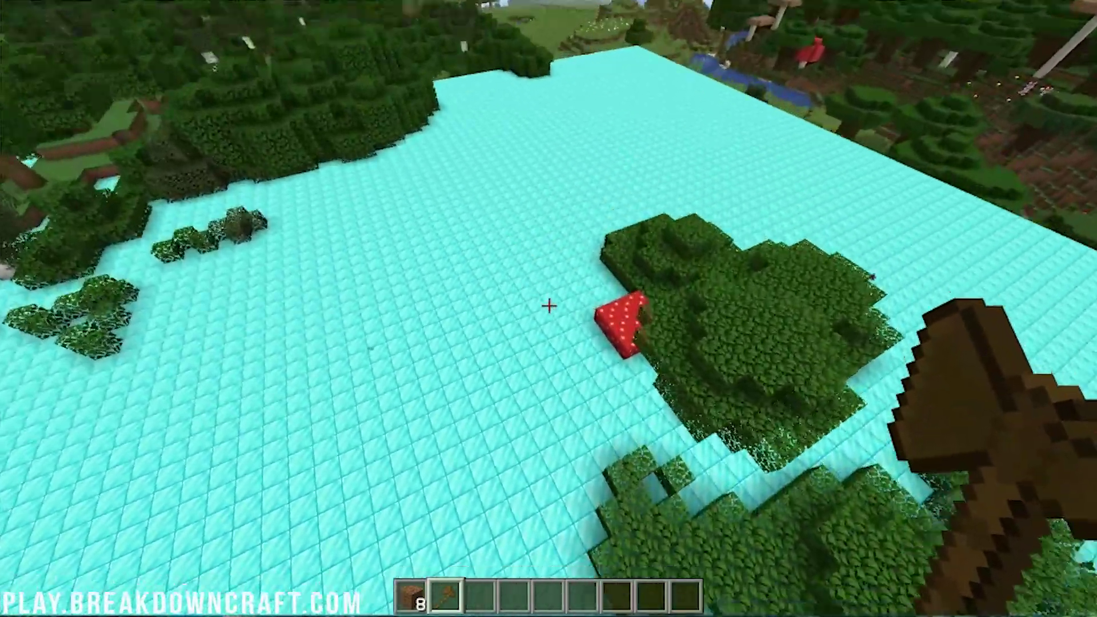
pyautogui.press('t')
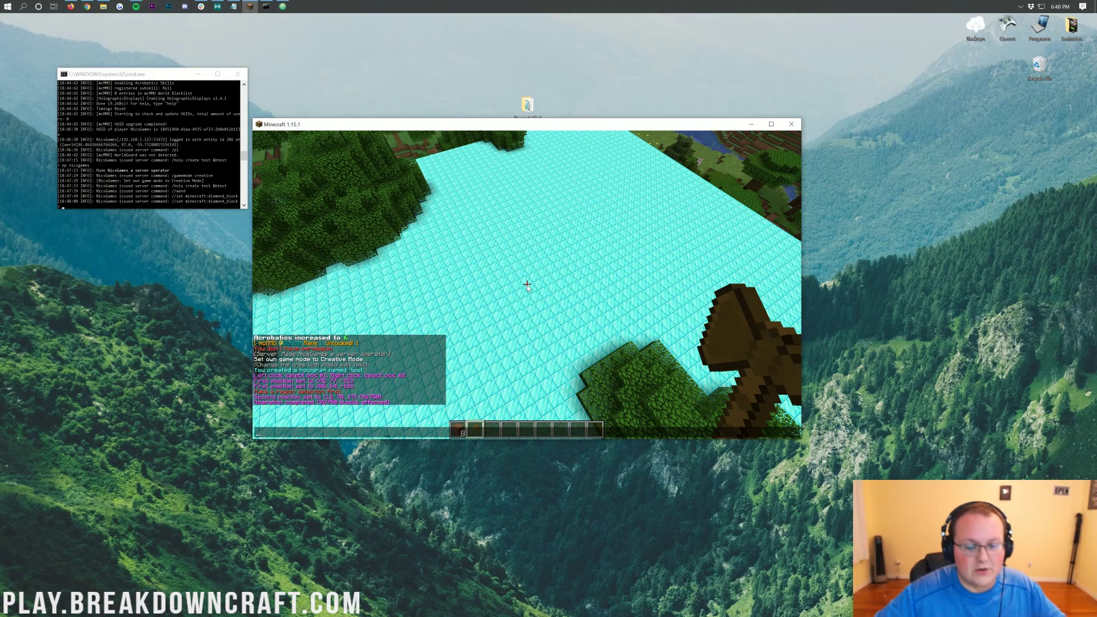
pyautogui.press('Escape')
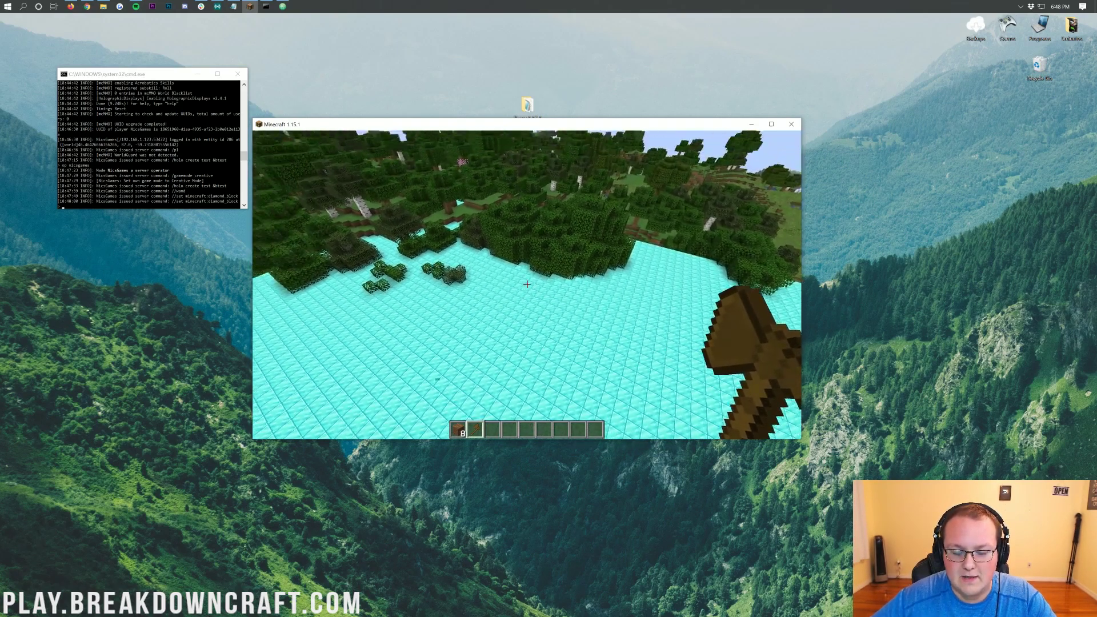
# Dig a trench through the grass to expose the diamond blocks, then look up diamond items in the inventory
pyautogui.press('3')
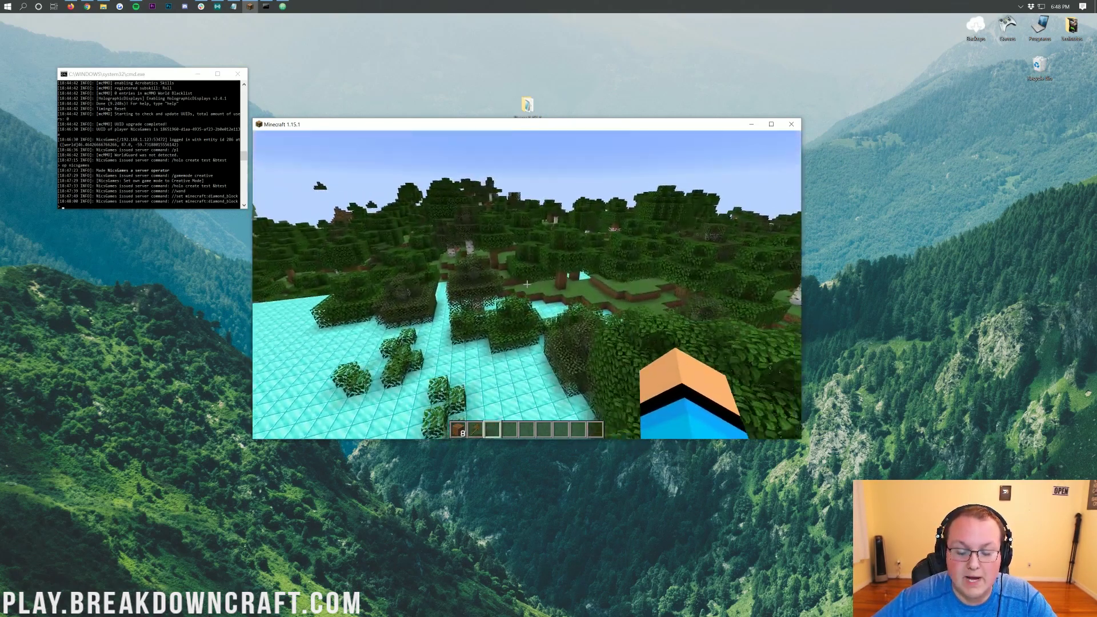
pyautogui.press('w')
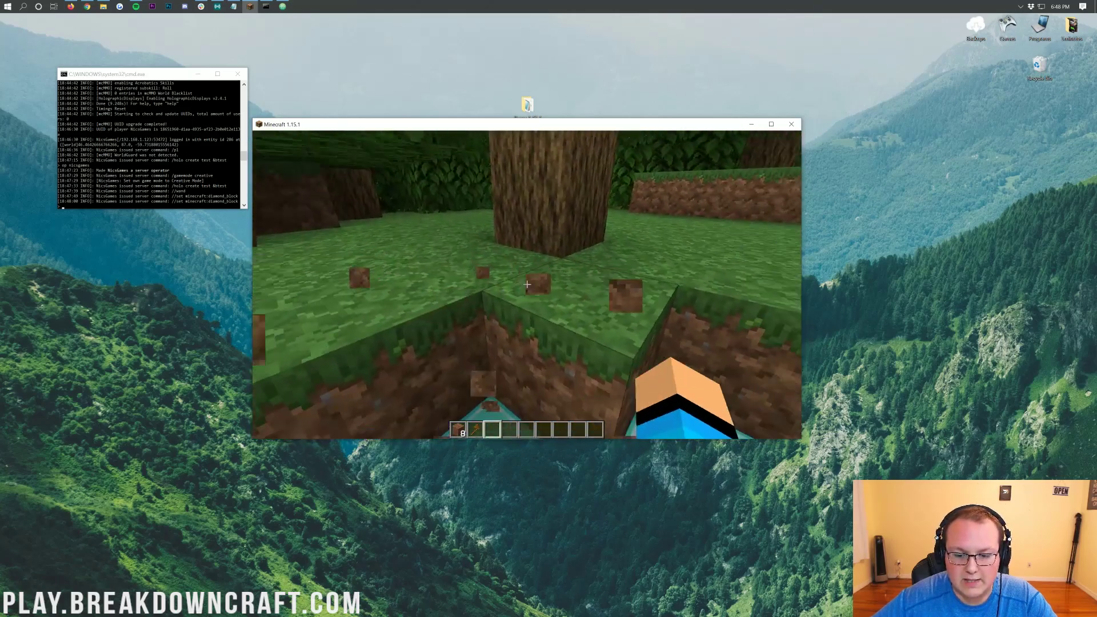
pyautogui.click(527, 284)
pyautogui.click(527, 284)
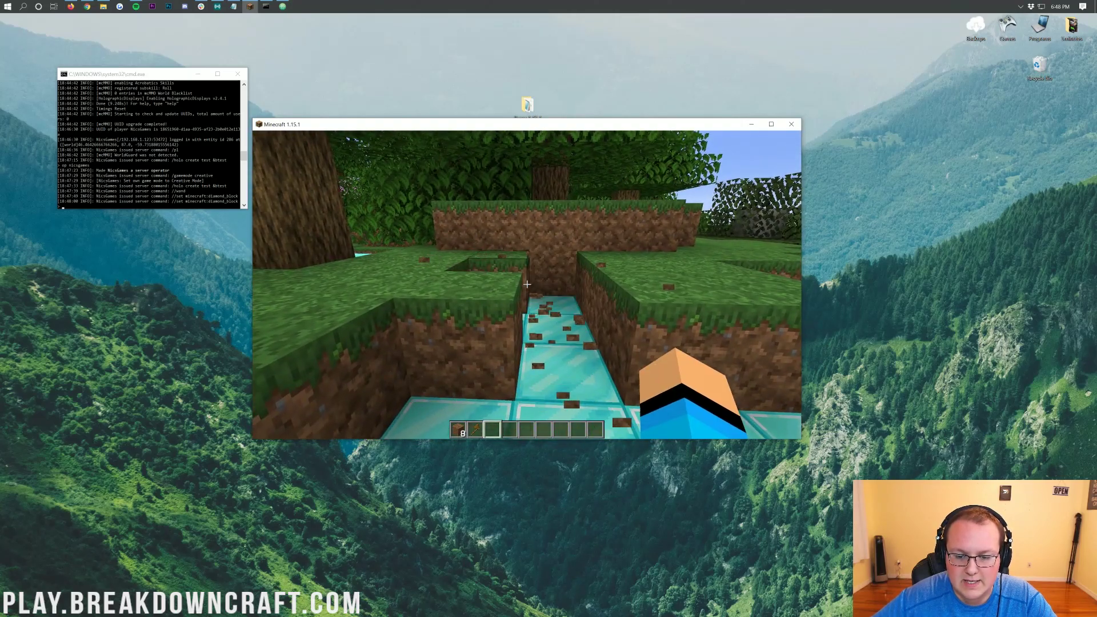
pyautogui.press('e')
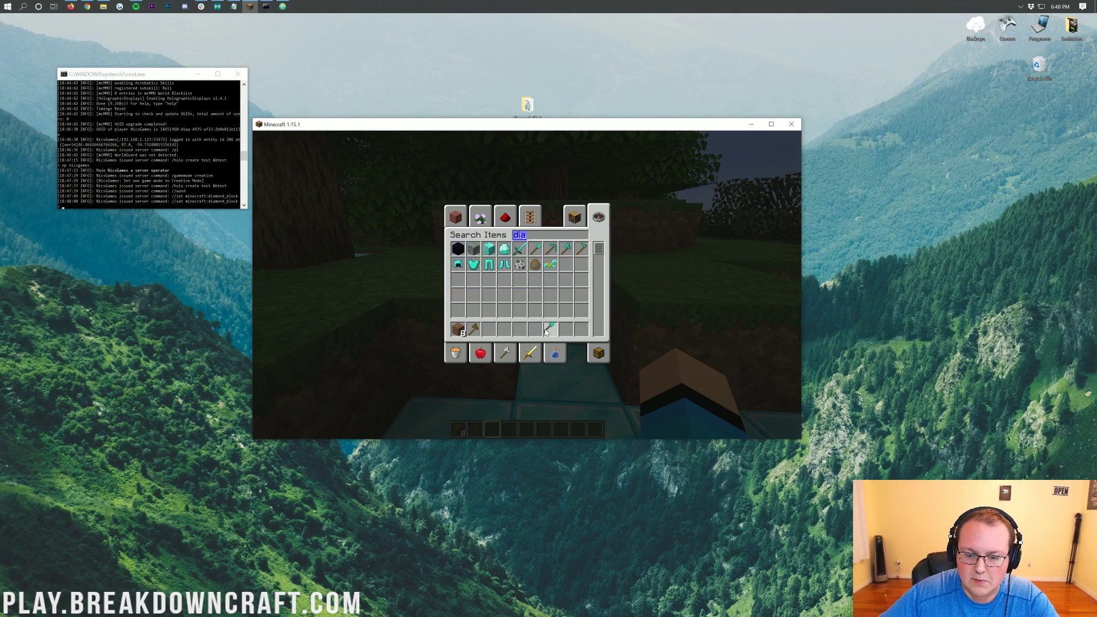
# Take diamond tools, switch to Survival with /gamemode survival, and dig dirt with the diamond shovel
pyautogui.press('Escape')
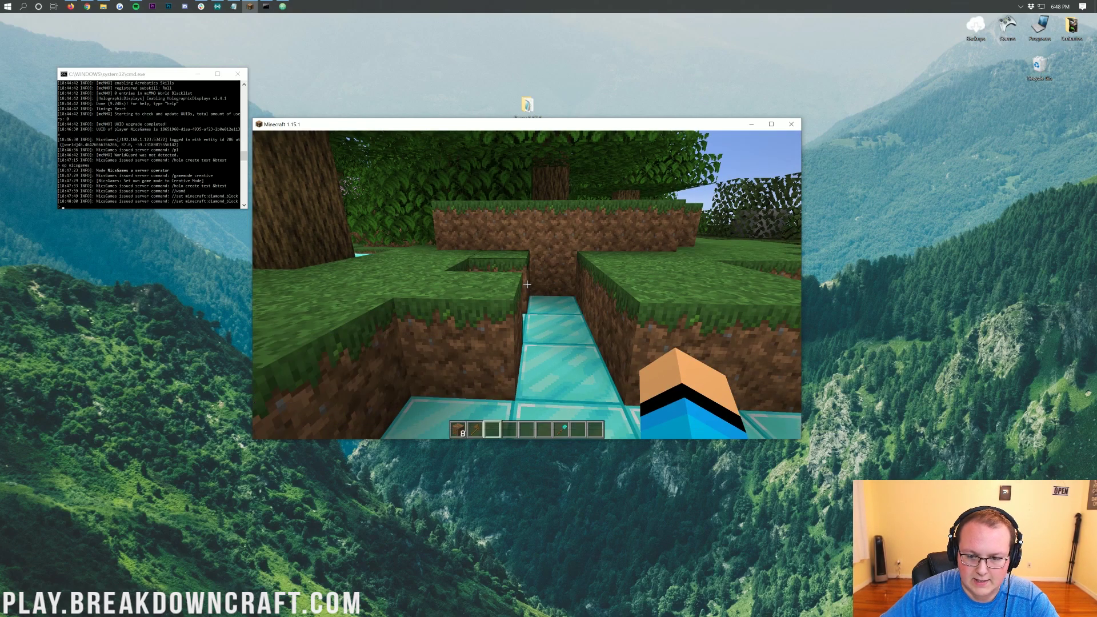
pyautogui.press('e')
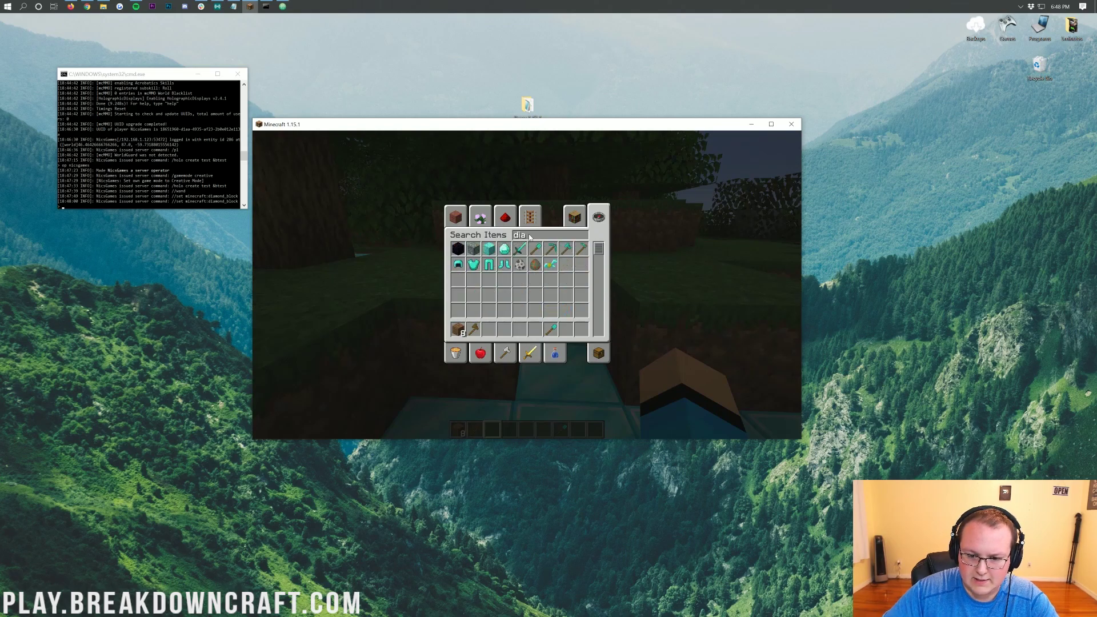
pyautogui.press('Escape')
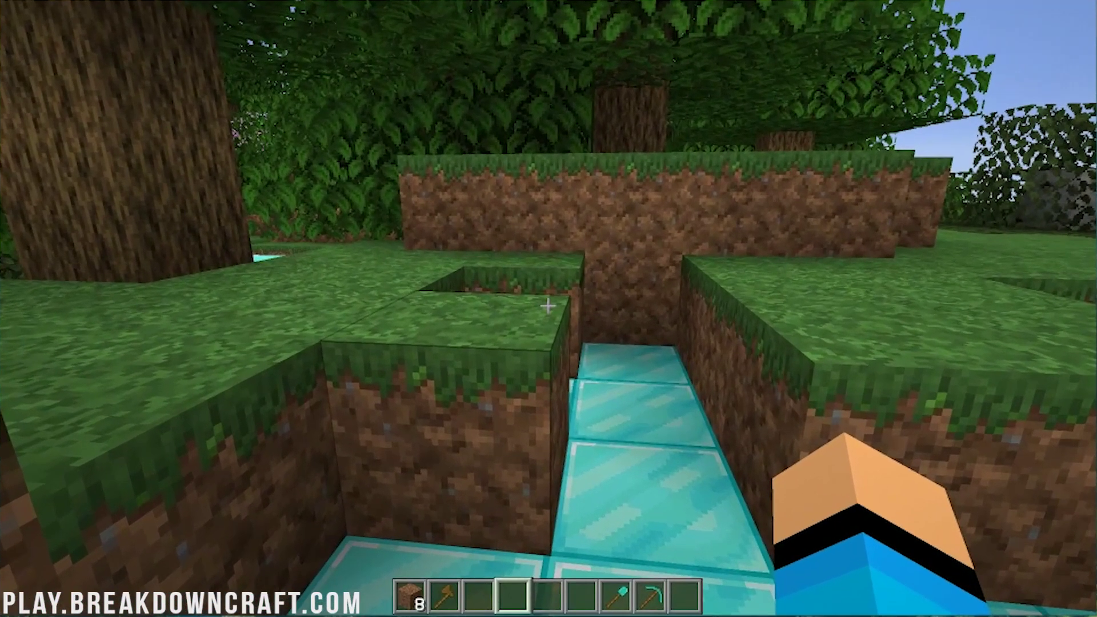
pyautogui.write('/g')
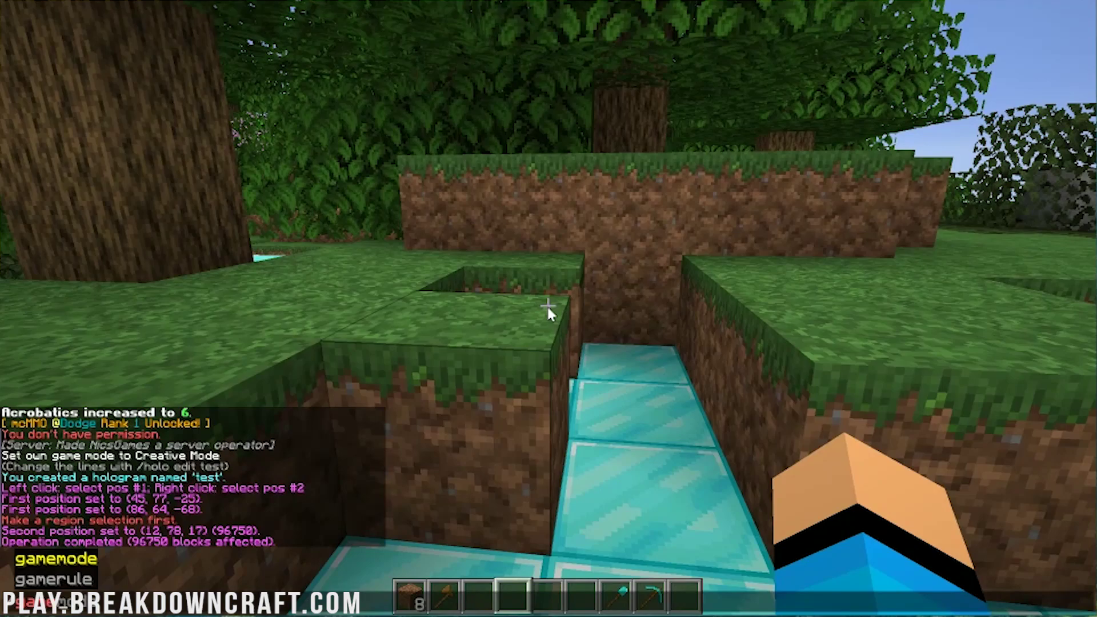
pyautogui.write('amemode s')
pyautogui.press('Tab')
pyautogui.press('Tab')
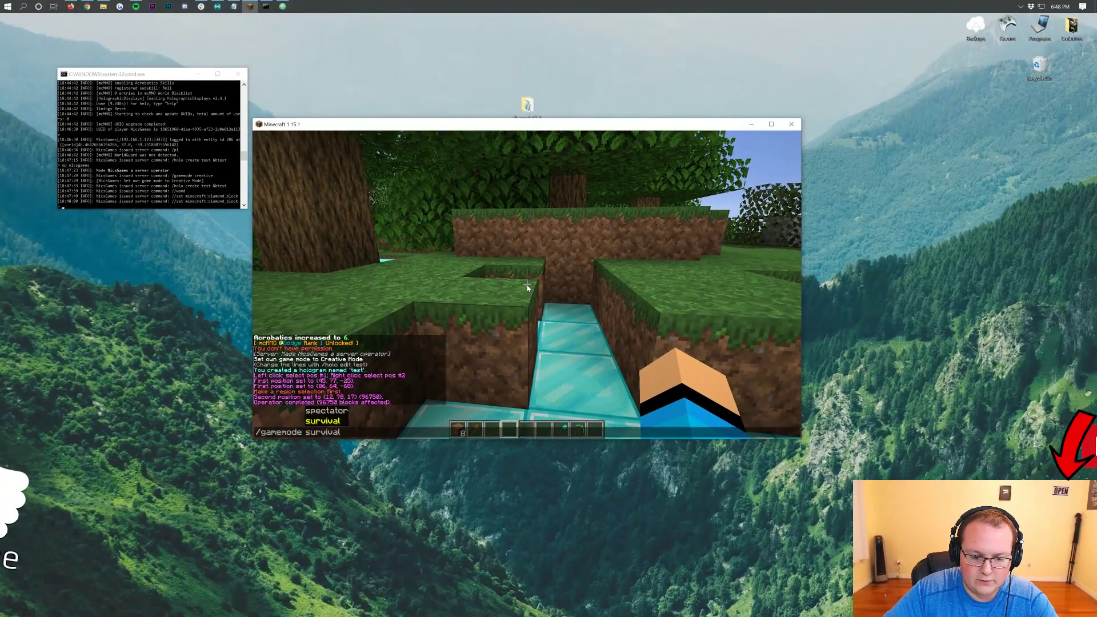
pyautogui.press('Return')
pyautogui.press('7')
pyautogui.moveTo(527, 284); pyautogui.dragTo(527, 284)
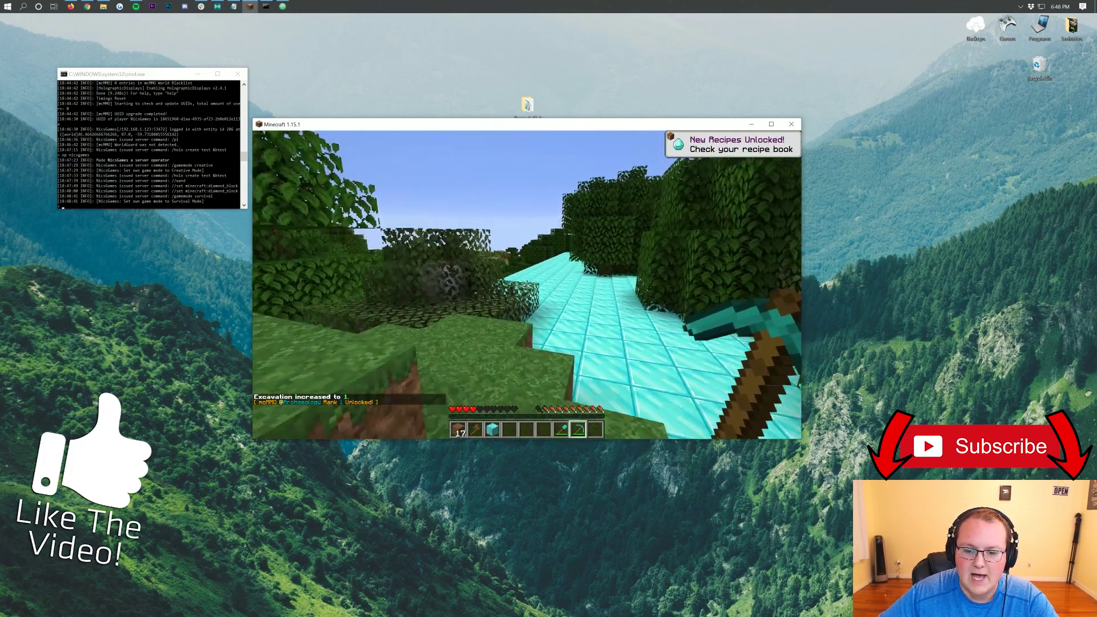
pyautogui.moveTo(527, 284); pyautogui.dragTo(526, 284)
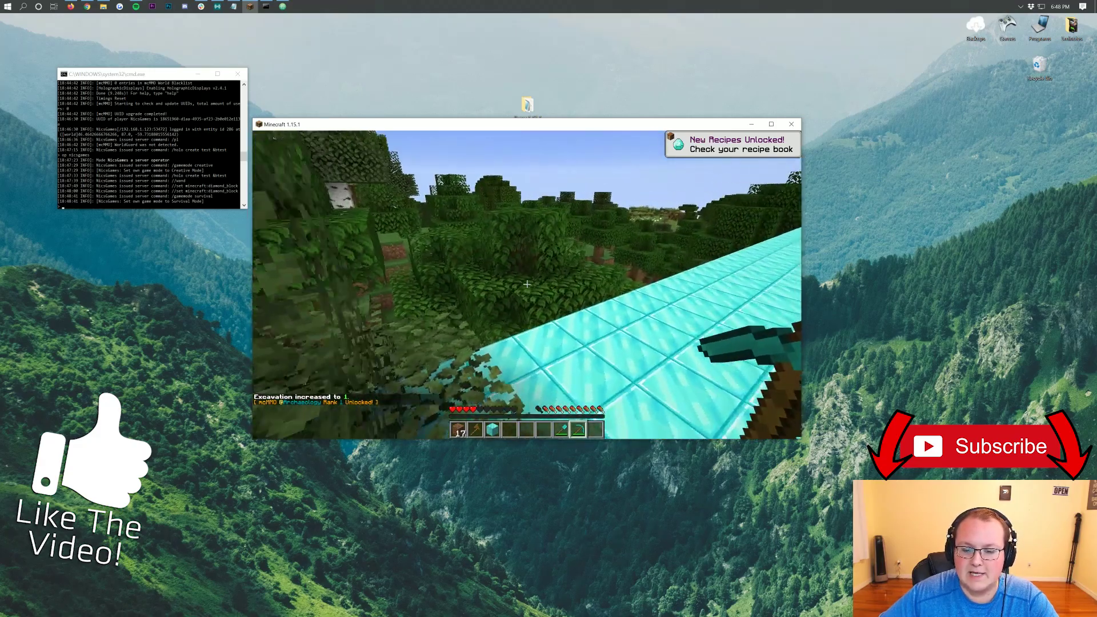